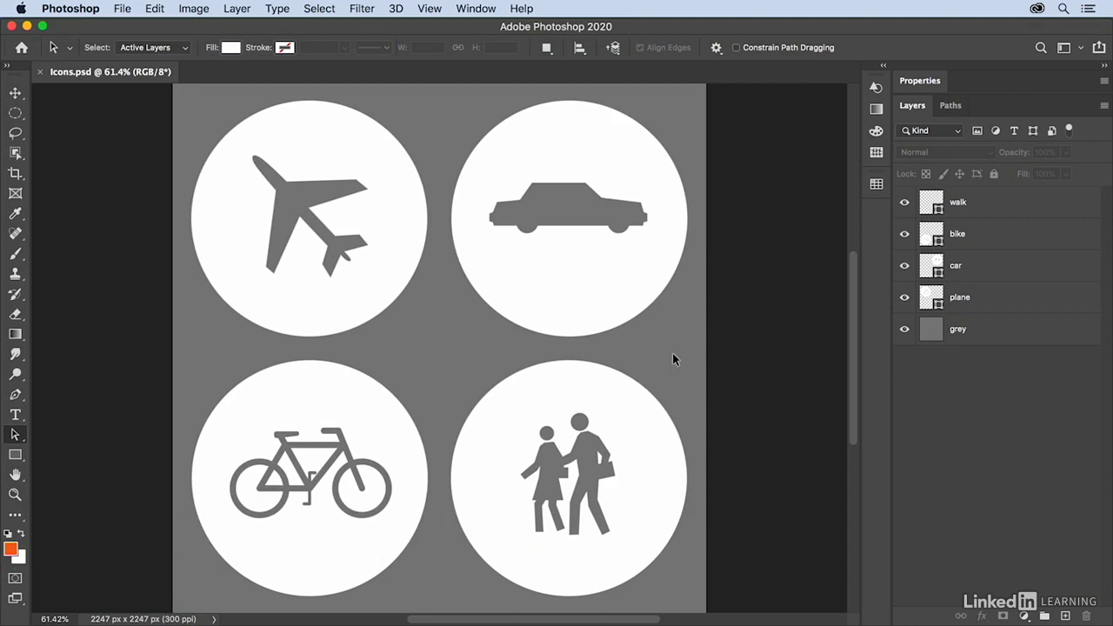
# Add a Color Overlay effect to the plane layer using the blue color 3333cc
pyautogui.click(969, 297)
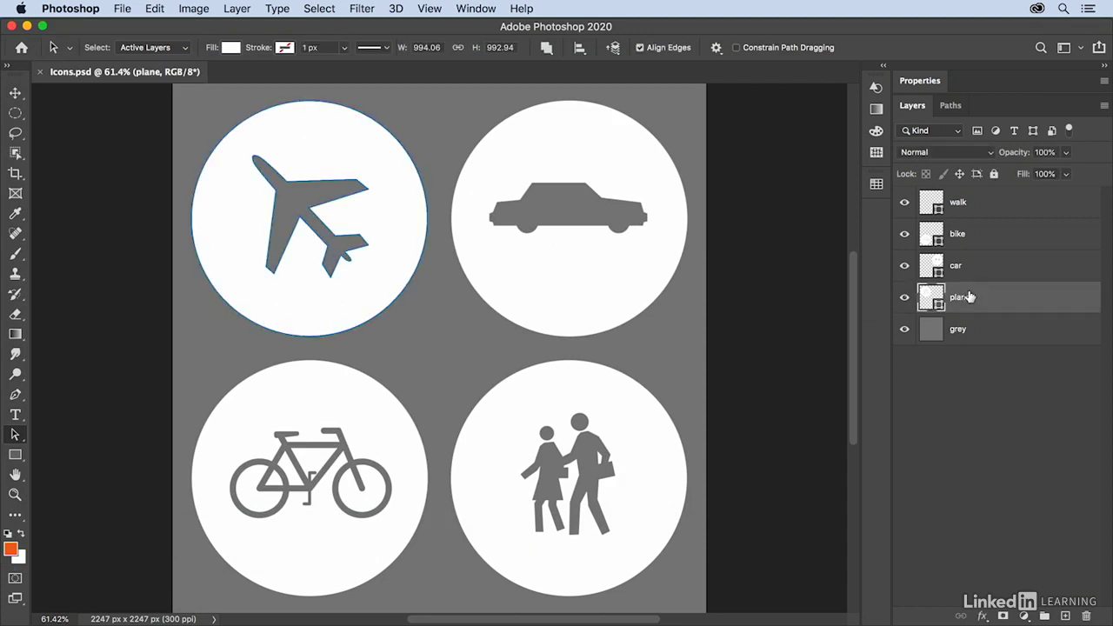
pyautogui.click(983, 617)
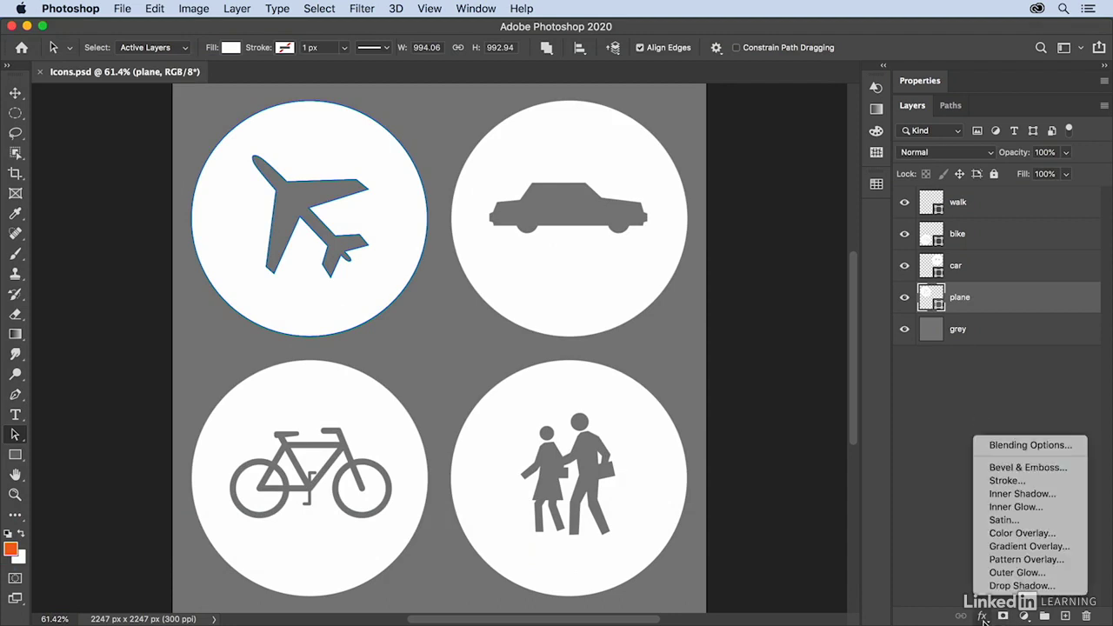
pyautogui.click(993, 534)
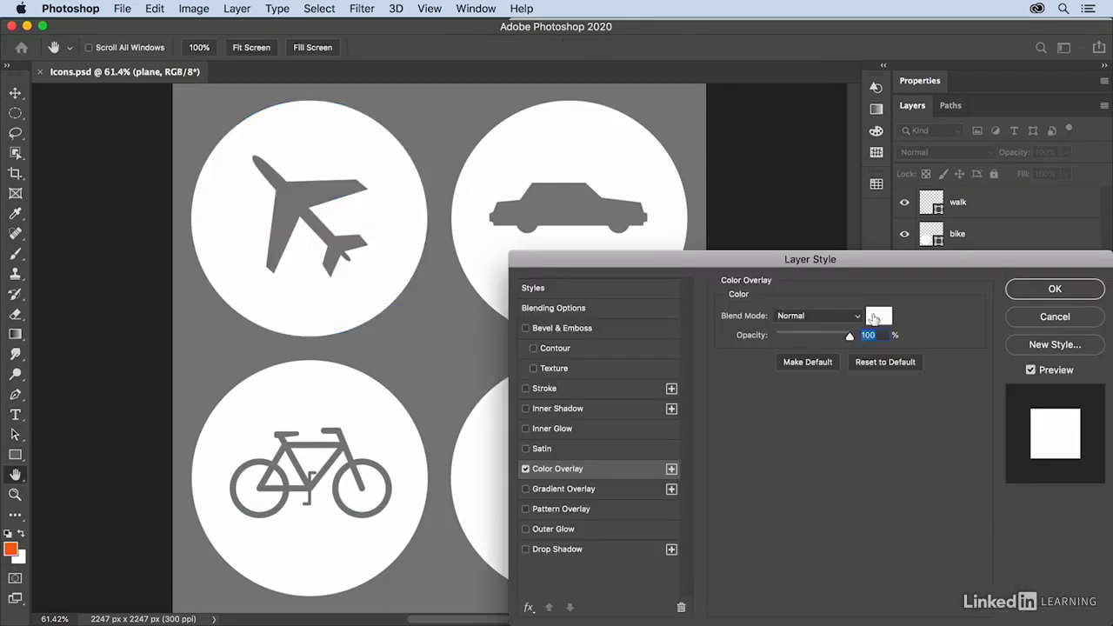
pyautogui.moveTo(846, 260); pyautogui.dragTo(804, 203)
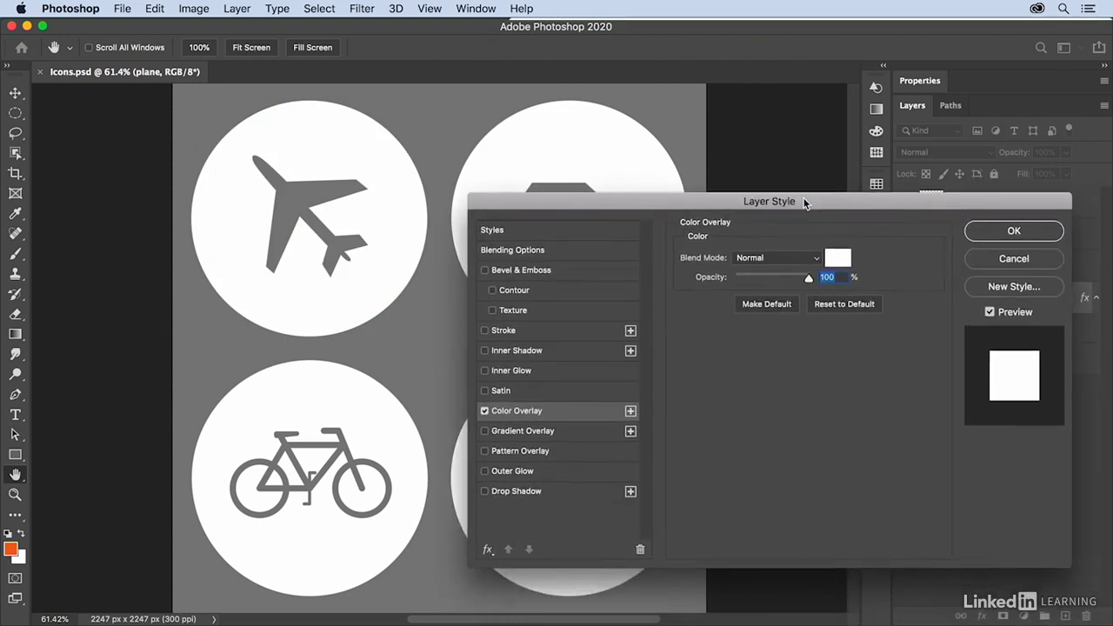
pyautogui.click(838, 258)
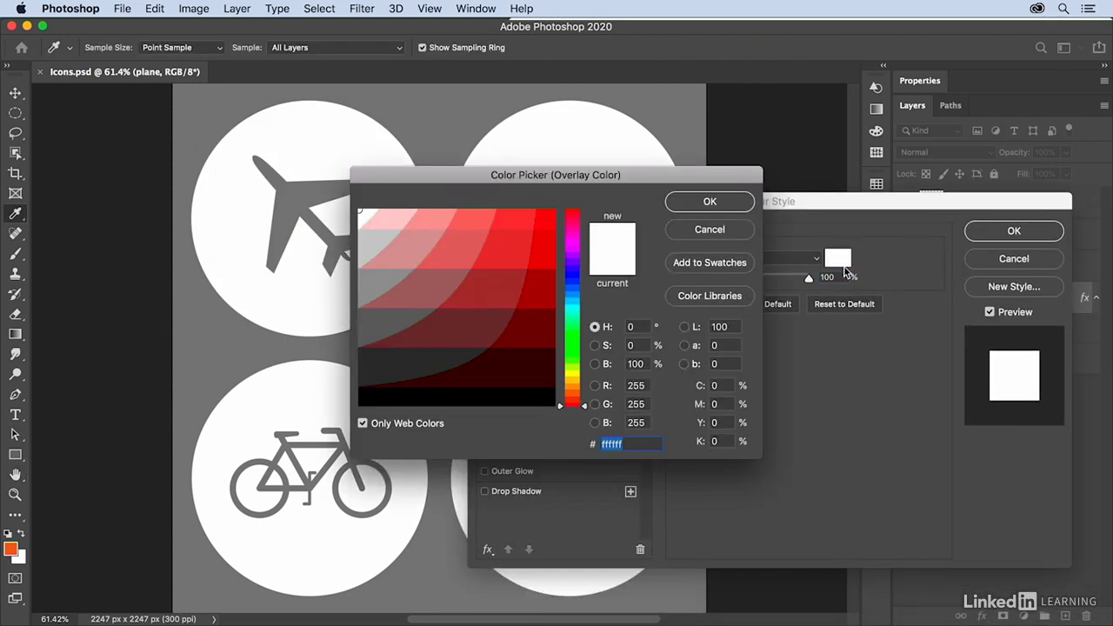
pyautogui.click(577, 278)
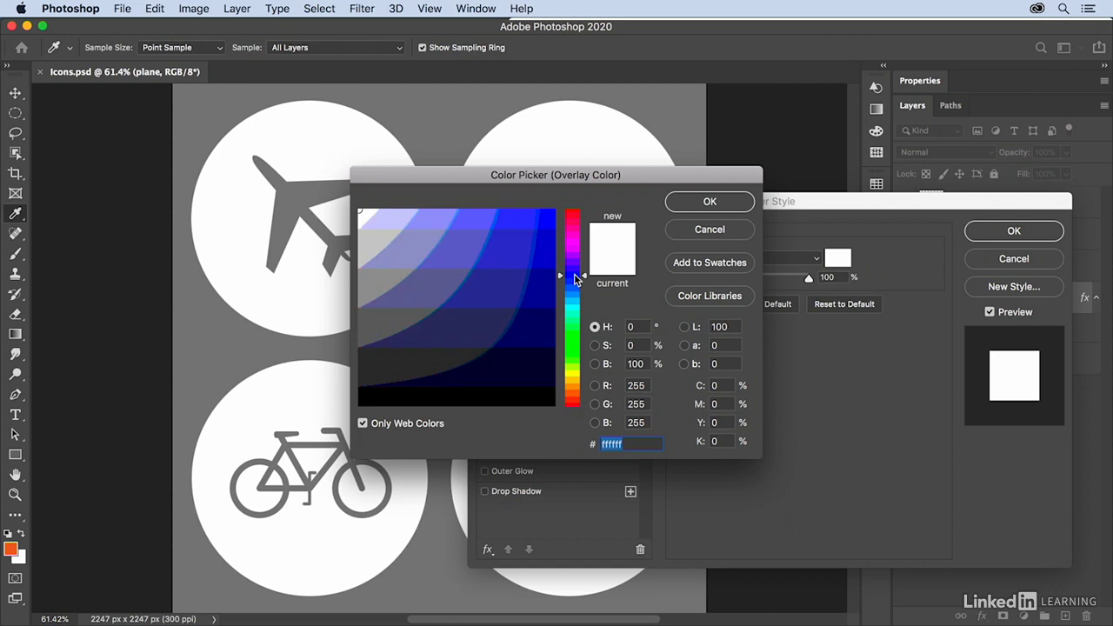
pyautogui.click(524, 252)
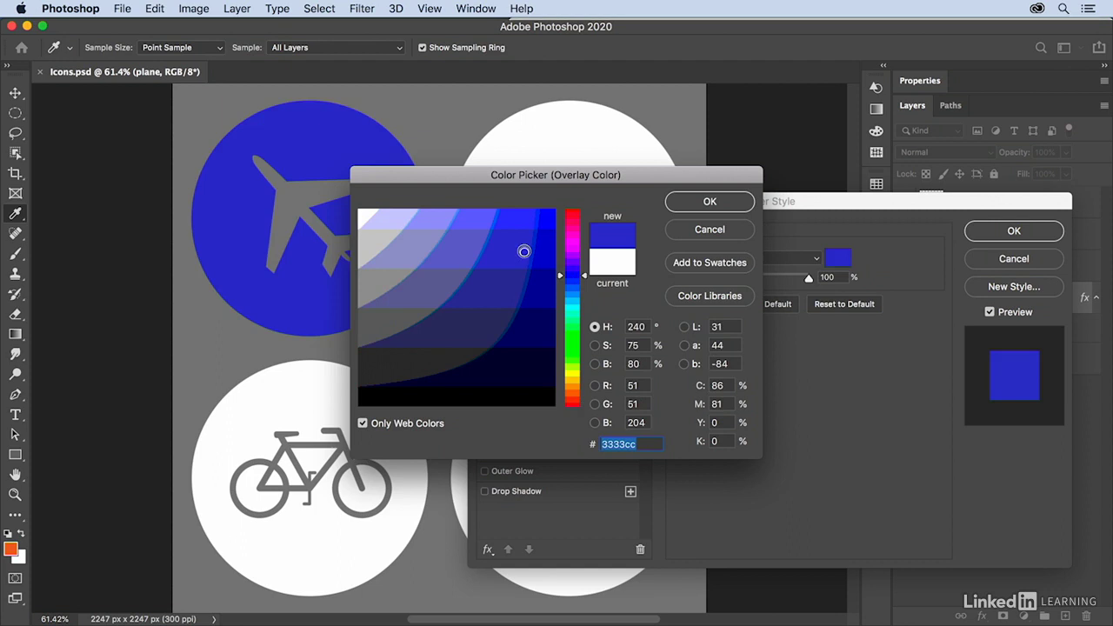
pyautogui.click(688, 204)
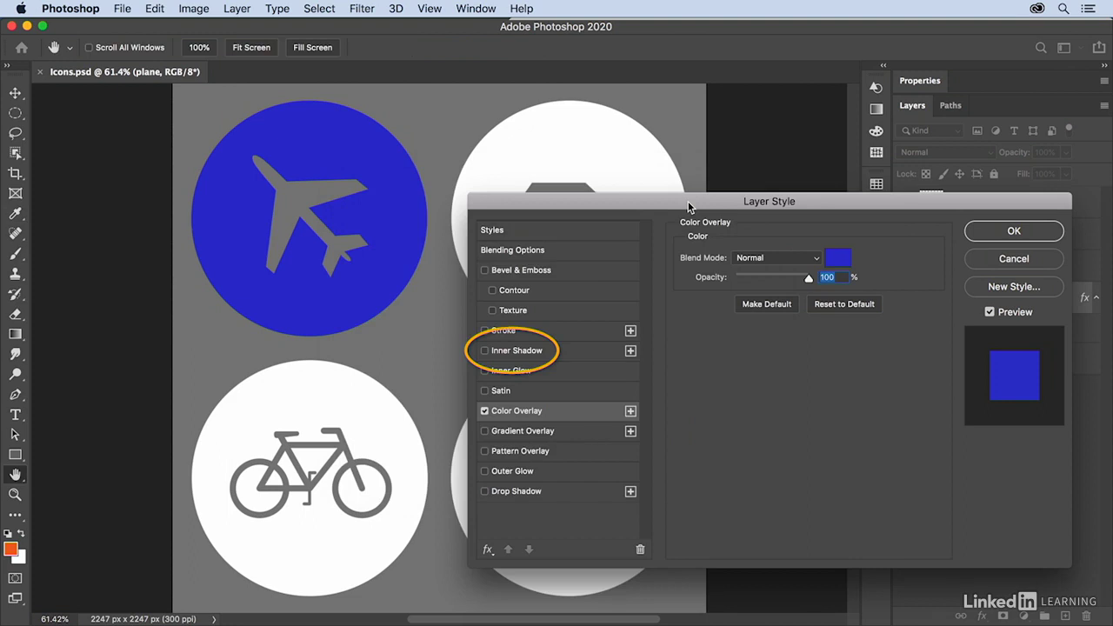
# Add an Inner Shadow to the plane layer with 97% opacity and a size of 68 px
pyautogui.click(522, 350)
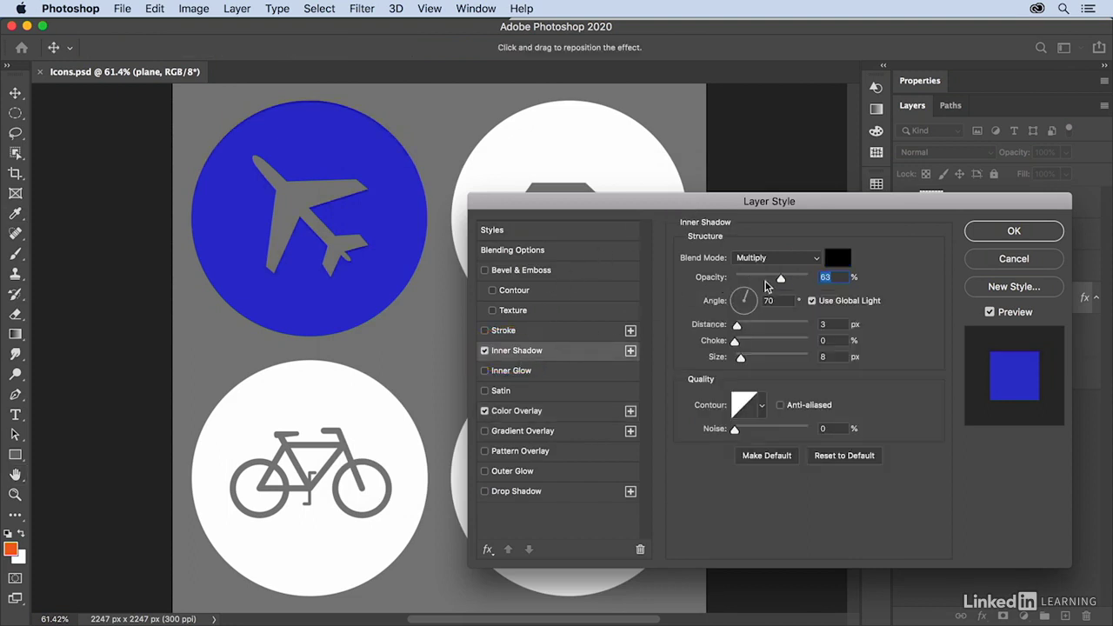
pyautogui.moveTo(781, 280); pyautogui.dragTo(808, 279)
pyautogui.moveTo(740, 357); pyautogui.dragTo(759, 358)
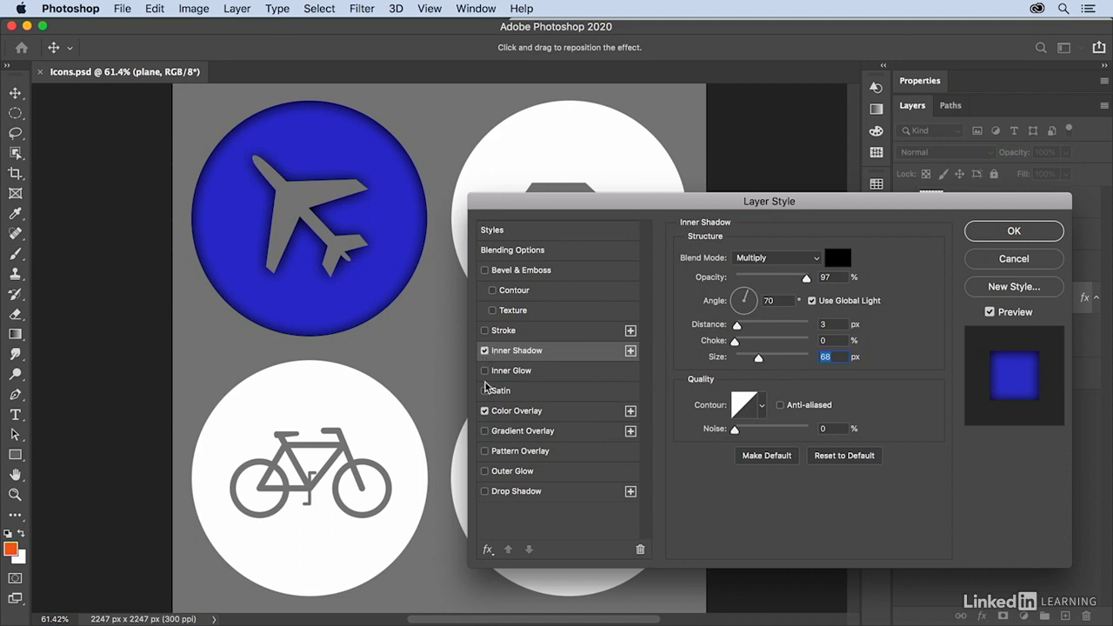
# Switch the plane's Color Overlay and Inner Shadow off and back on to compare them, and apply the layer style
pyautogui.click(485, 411)
pyautogui.click(486, 411)
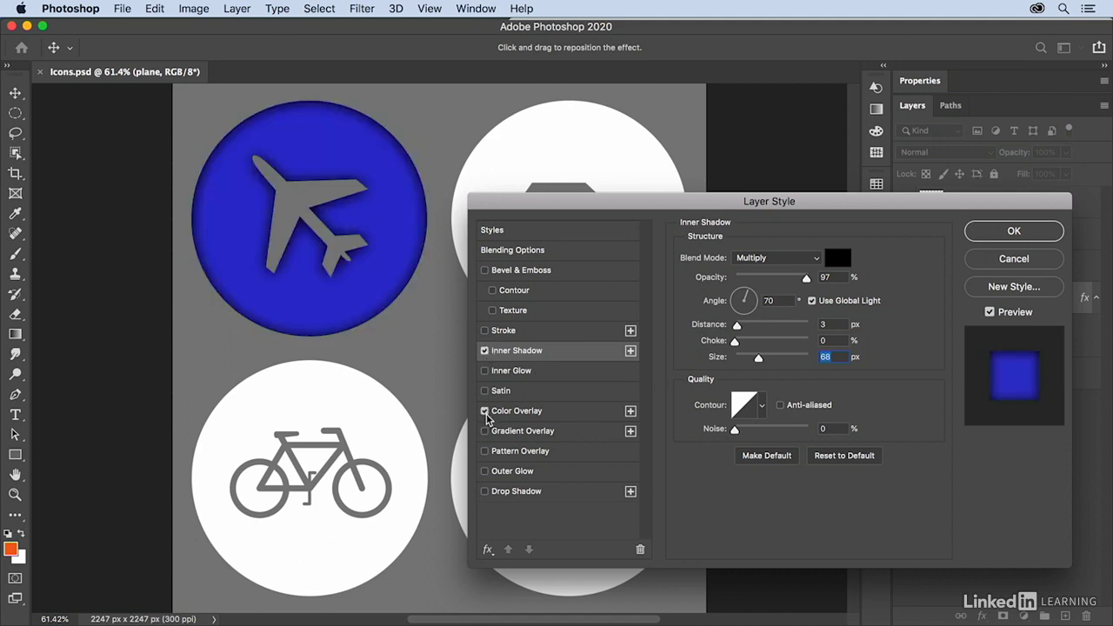
pyautogui.click(485, 351)
pyautogui.click(485, 351)
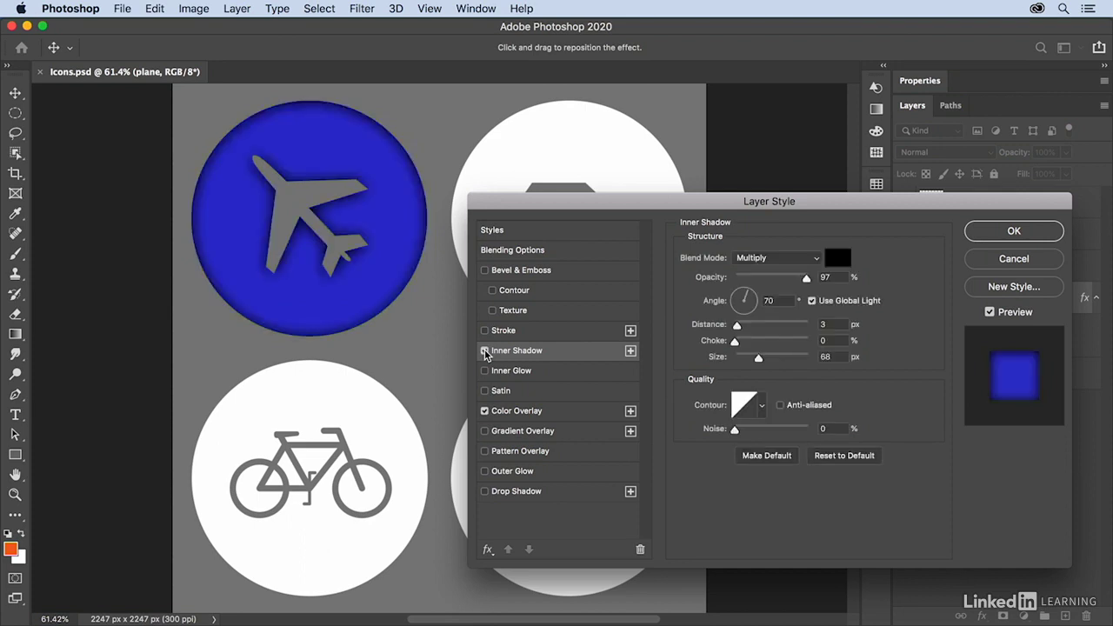
pyautogui.click(1000, 231)
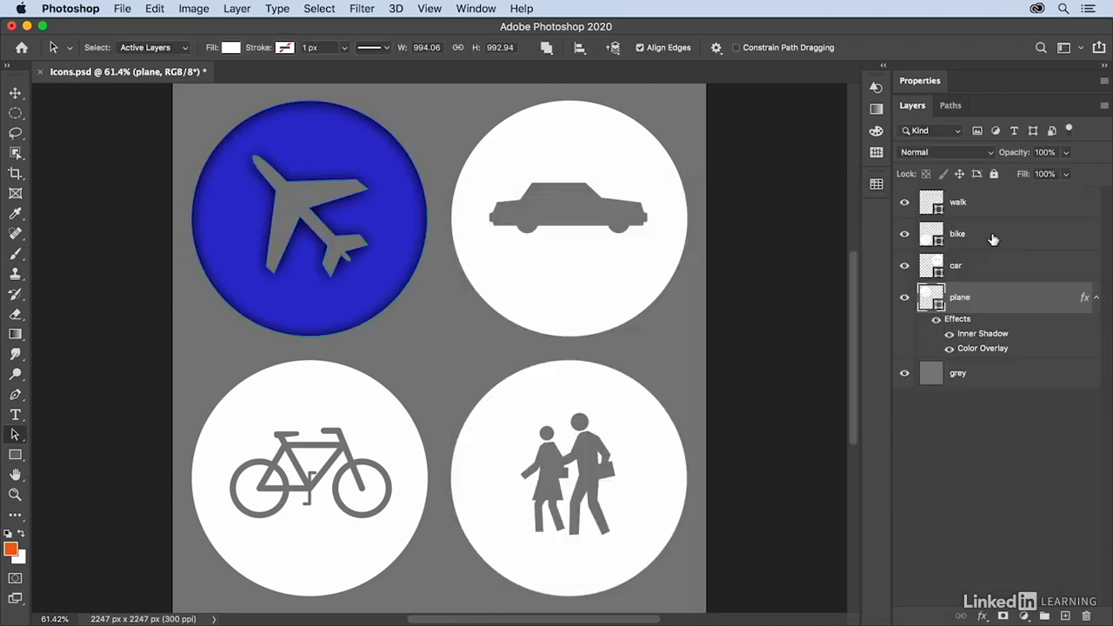
# Add a Bevel & Emboss effect to the car layer with the Outer Bevel style and the Smooth technique
pyautogui.click(980, 273)
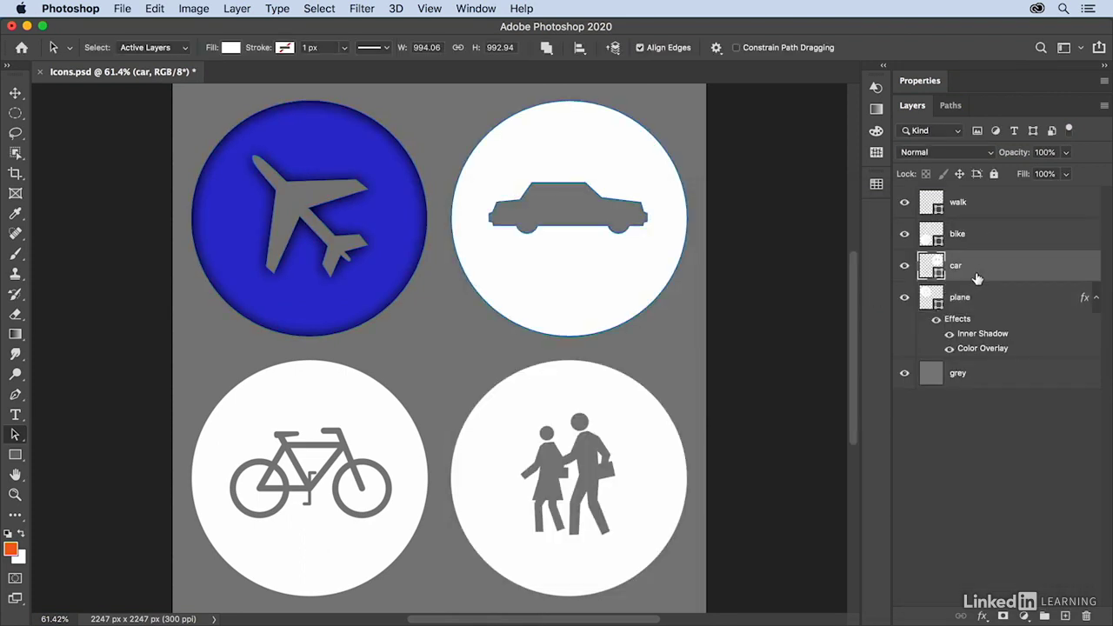
pyautogui.click(983, 616)
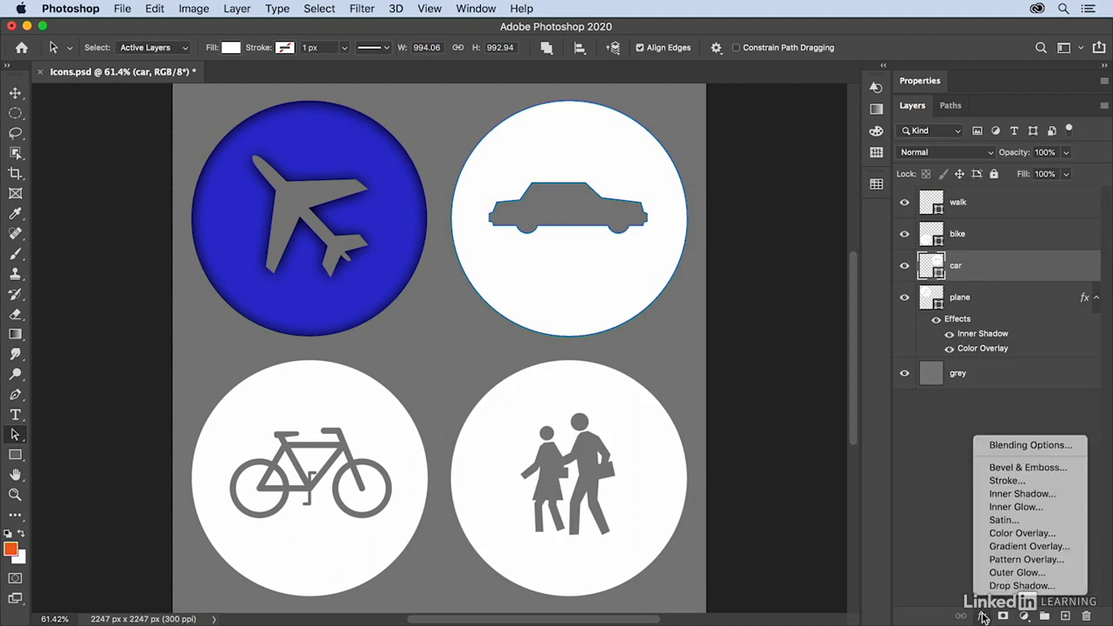
pyautogui.click(1000, 468)
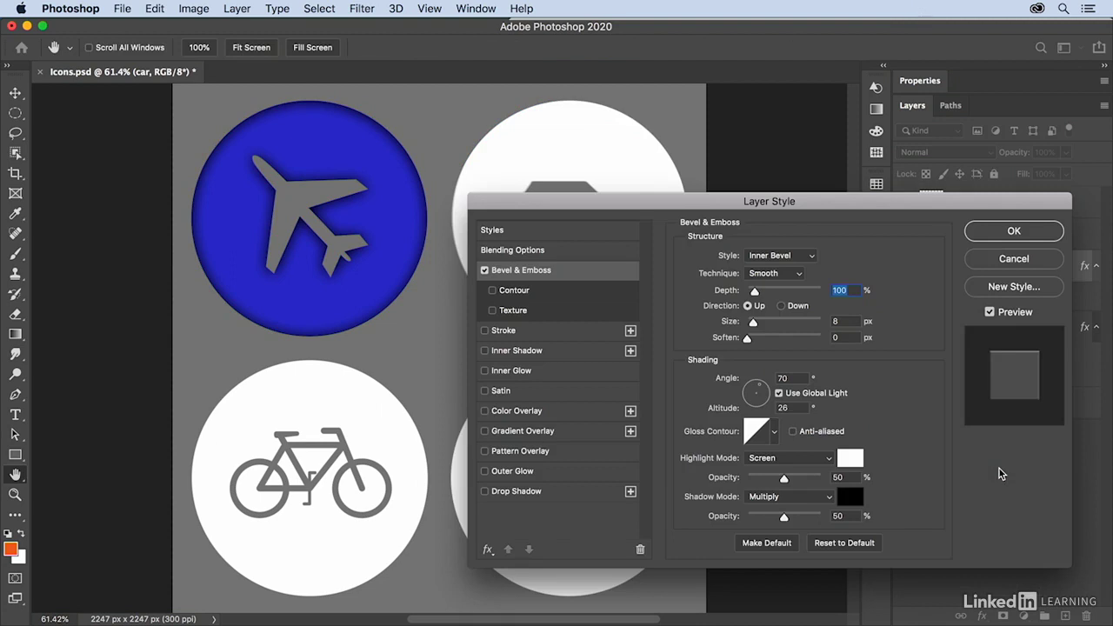
pyautogui.moveTo(837, 210); pyautogui.dragTo(876, 288)
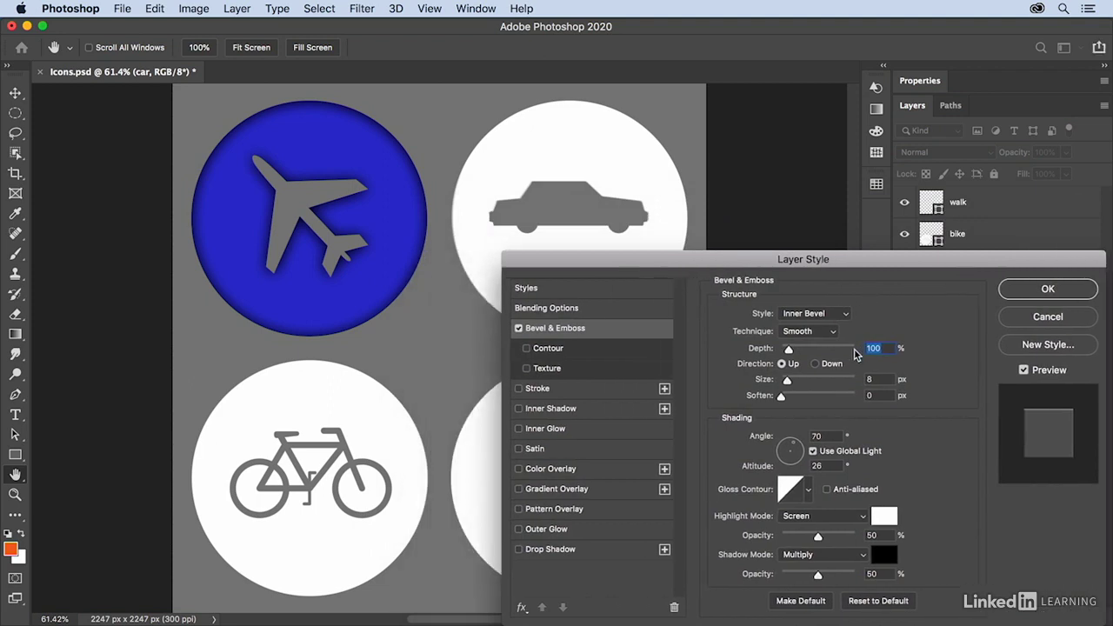
pyautogui.click(838, 313)
pyautogui.click(837, 299)
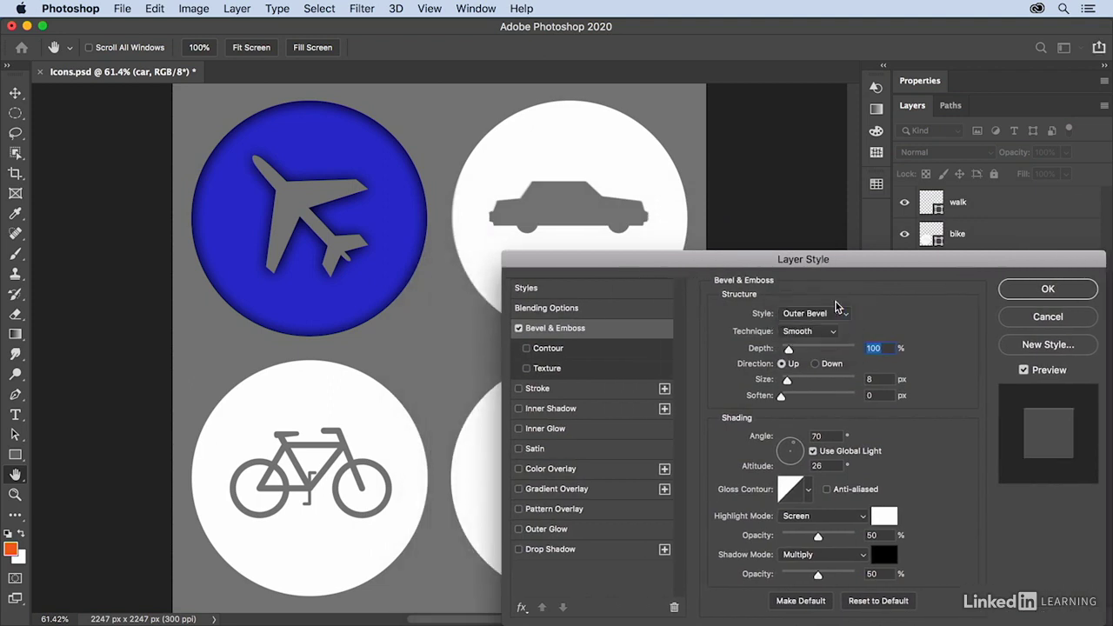
pyautogui.click(833, 331)
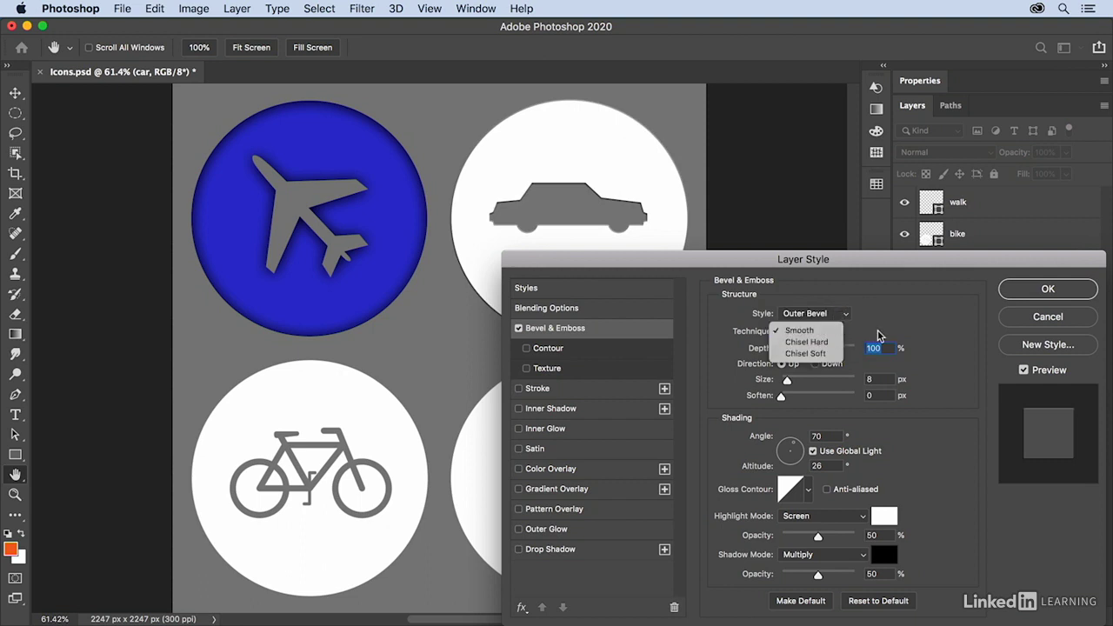
pyautogui.click(878, 336)
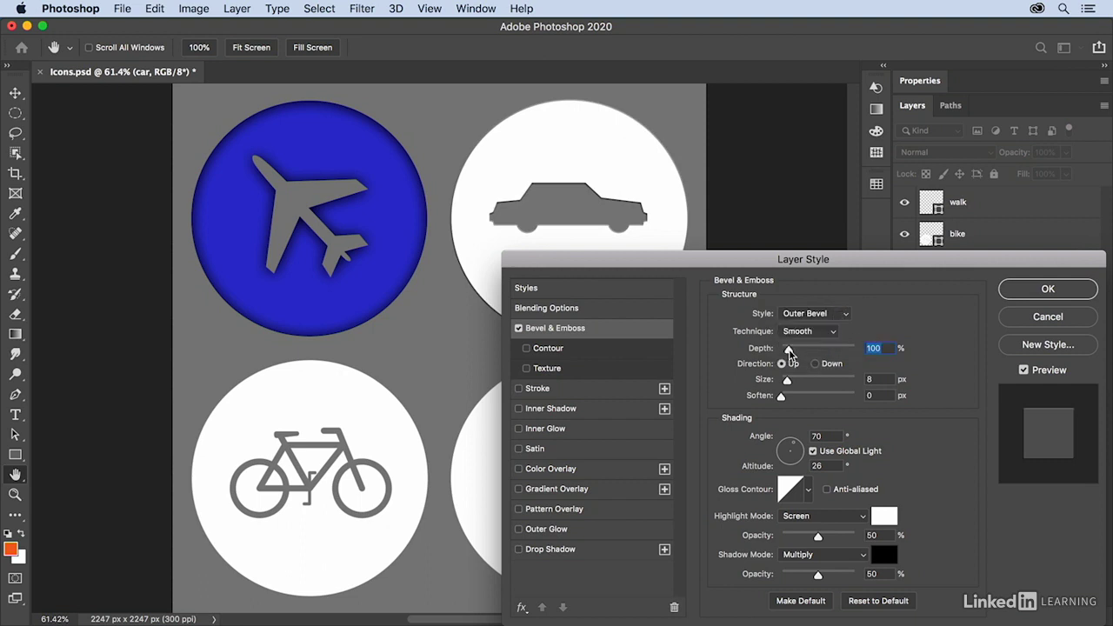
# Set the car bevel's depth to 300% and size to 24 px, trying the Down direction before returning to Up
pyautogui.moveTo(789, 349); pyautogui.dragTo(804, 352)
pyautogui.write('300')
pyautogui.click(951, 361)
pyautogui.moveTo(788, 381); pyautogui.dragTo(798, 385)
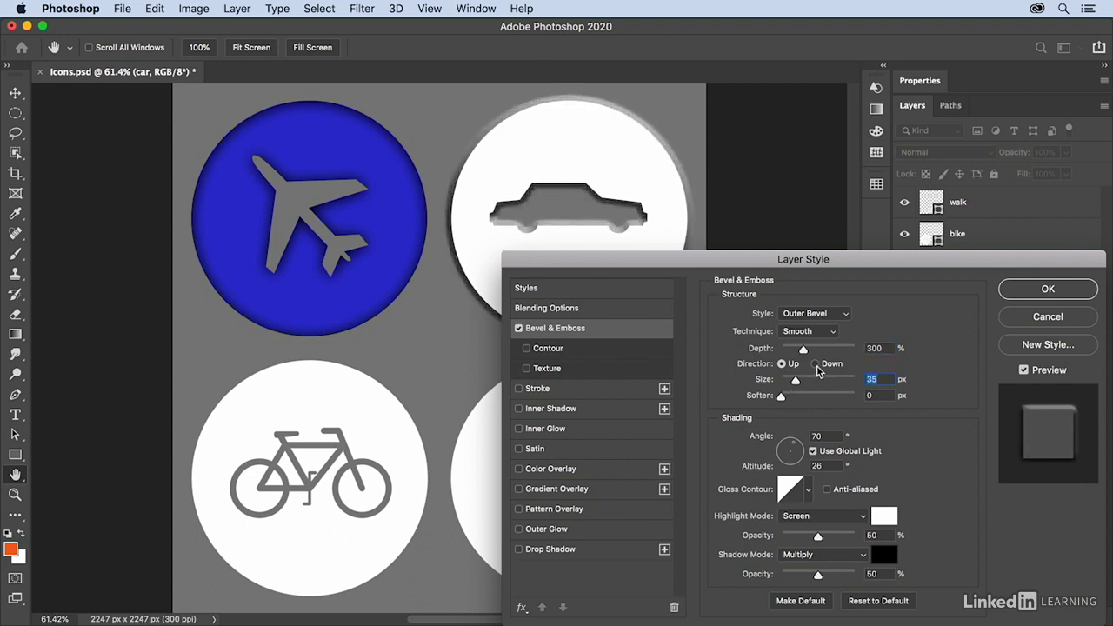
pyautogui.click(815, 364)
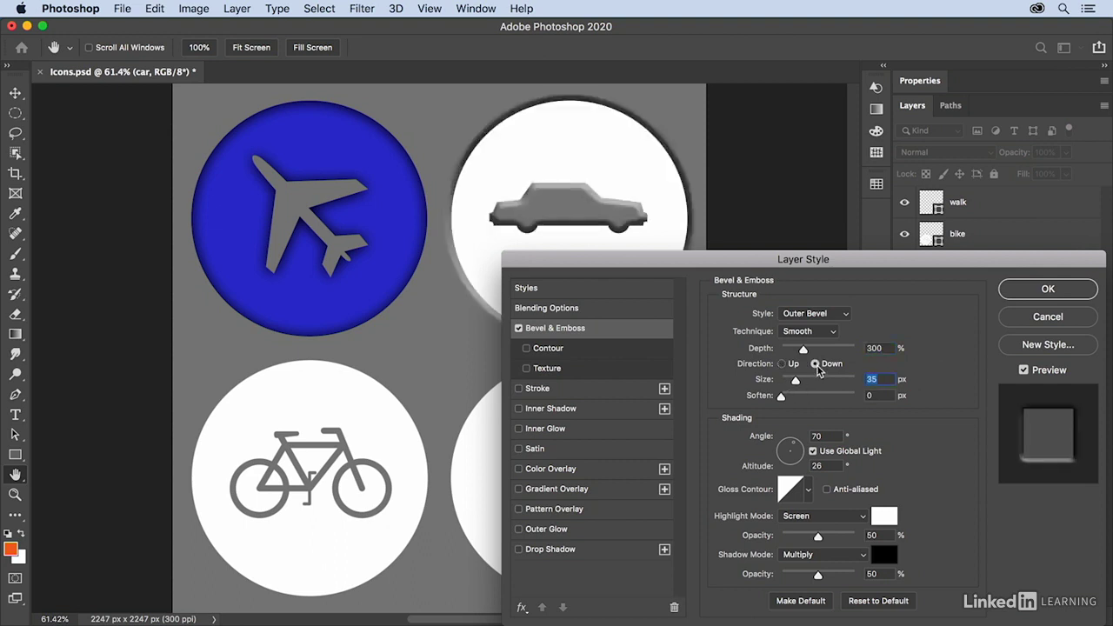
pyautogui.click(783, 364)
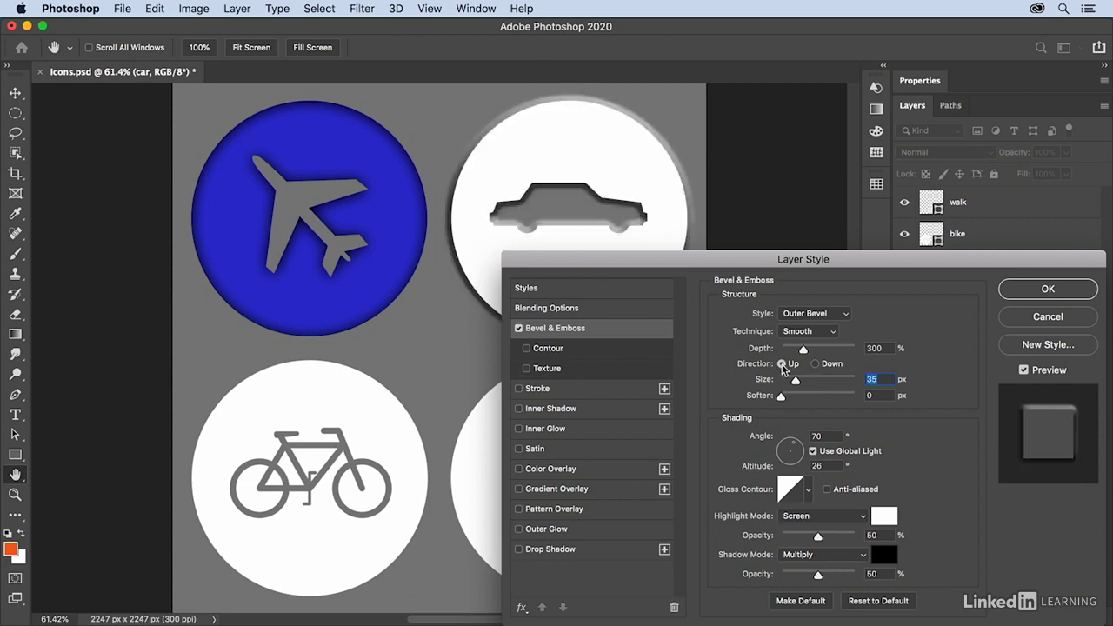
pyautogui.moveTo(797, 383); pyautogui.dragTo(793, 383)
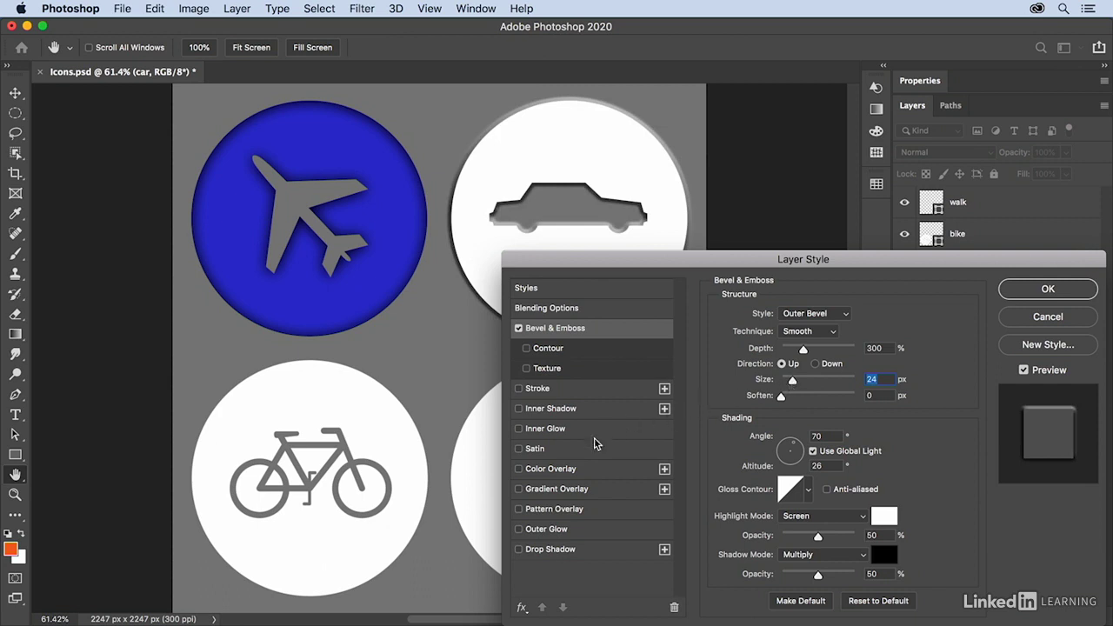
# Add a Gradient Overlay to the car layer using the Blue_12 preset from the Blues group
pyautogui.click(572, 493)
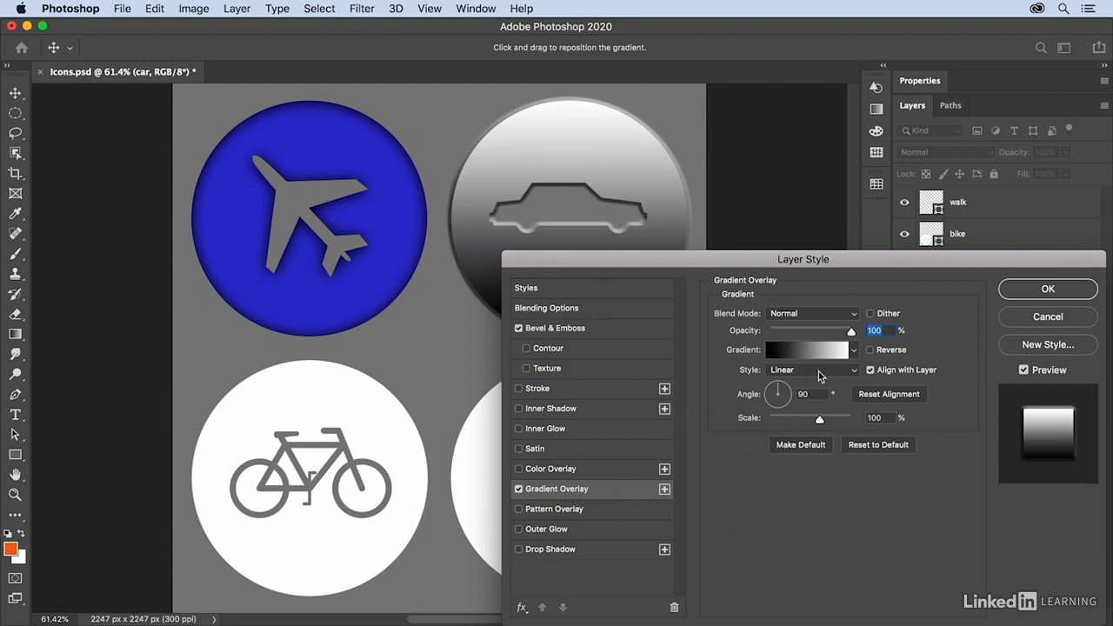
pyautogui.click(855, 352)
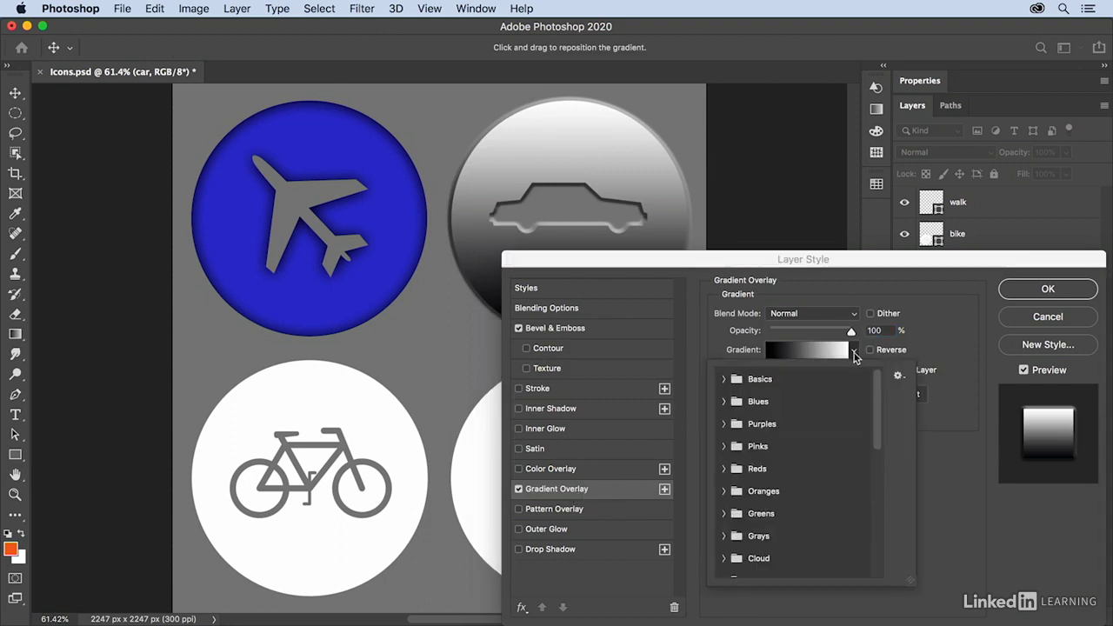
pyautogui.click(724, 403)
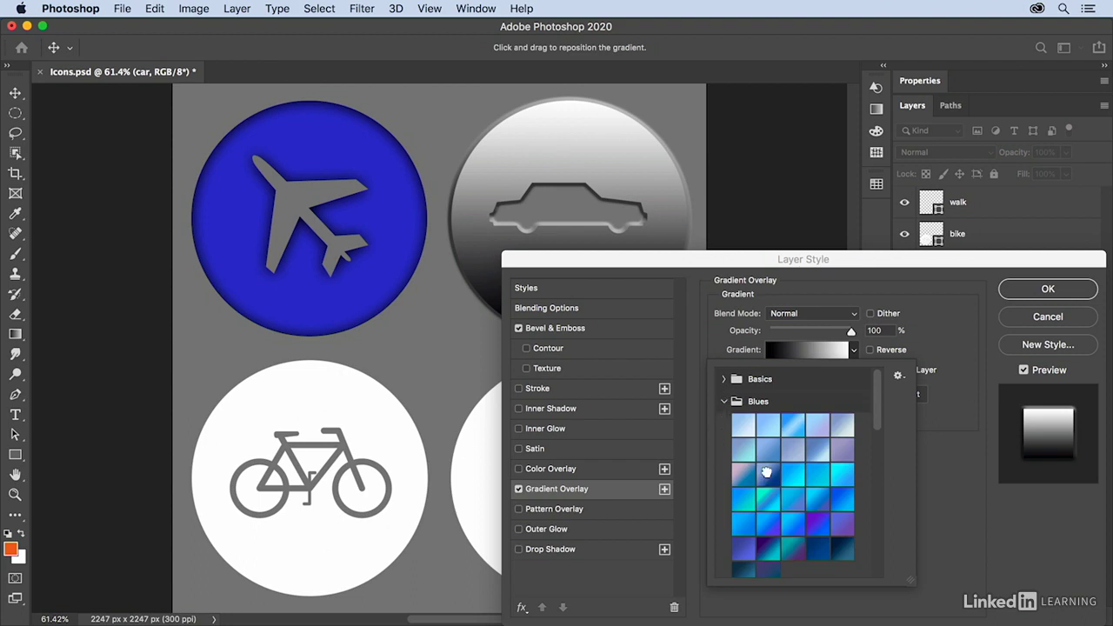
pyautogui.click(766, 474)
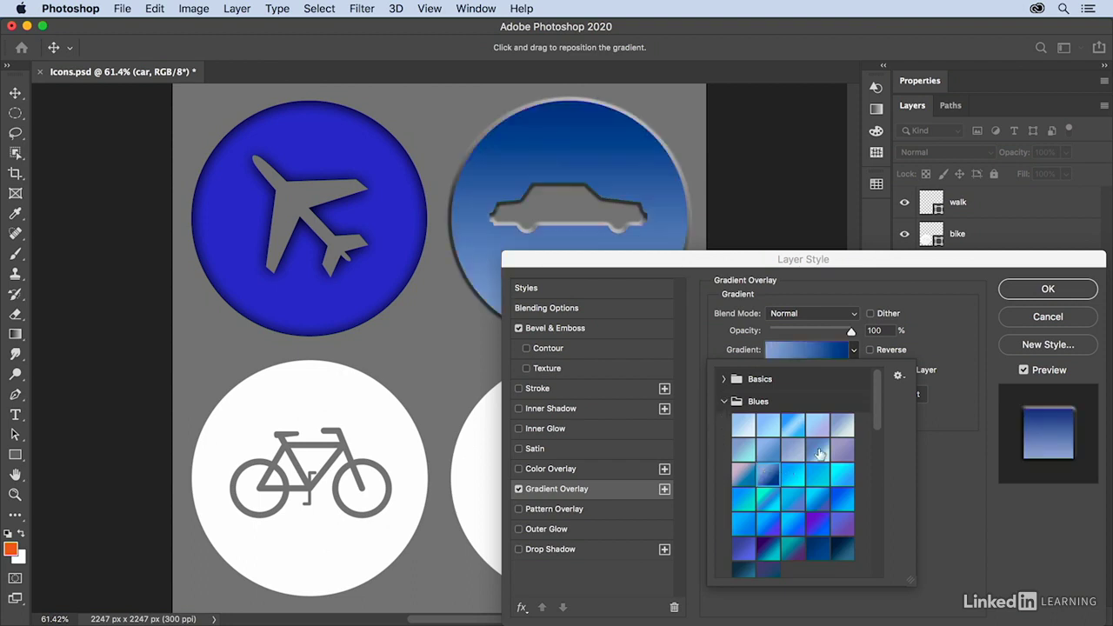
pyautogui.click(807, 355)
pyautogui.click(807, 355)
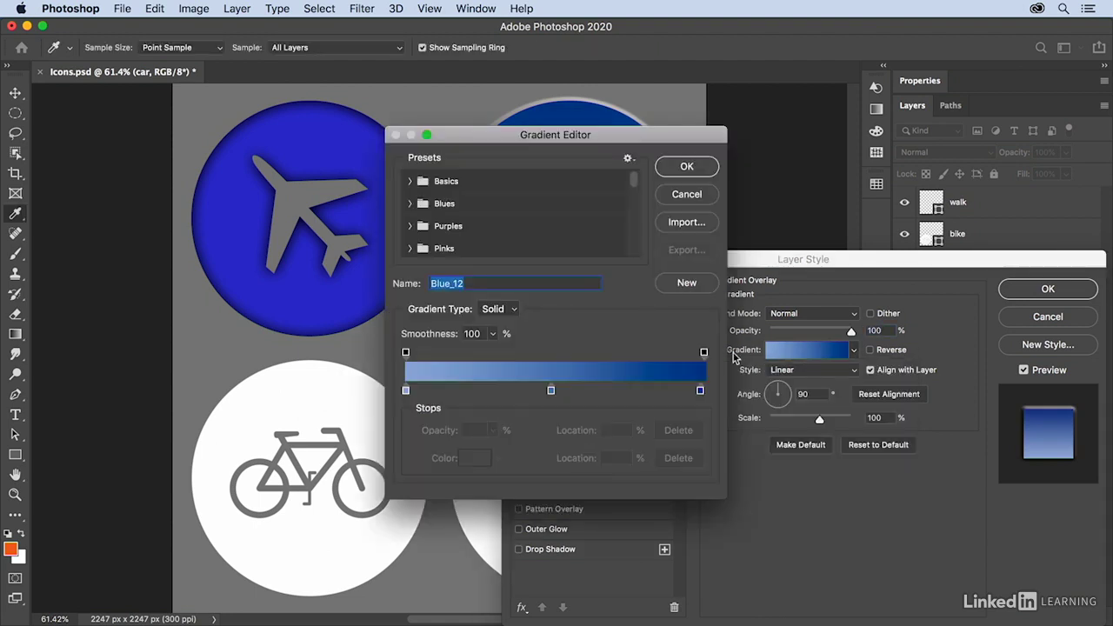
pyautogui.moveTo(405, 391); pyautogui.dragTo(479, 390)
pyautogui.moveTo(550, 390)
pyautogui.mouseDown()
pyautogui.moveTo(599, 390)
pyautogui.moveTo(534, 390)
pyautogui.mouseUp()
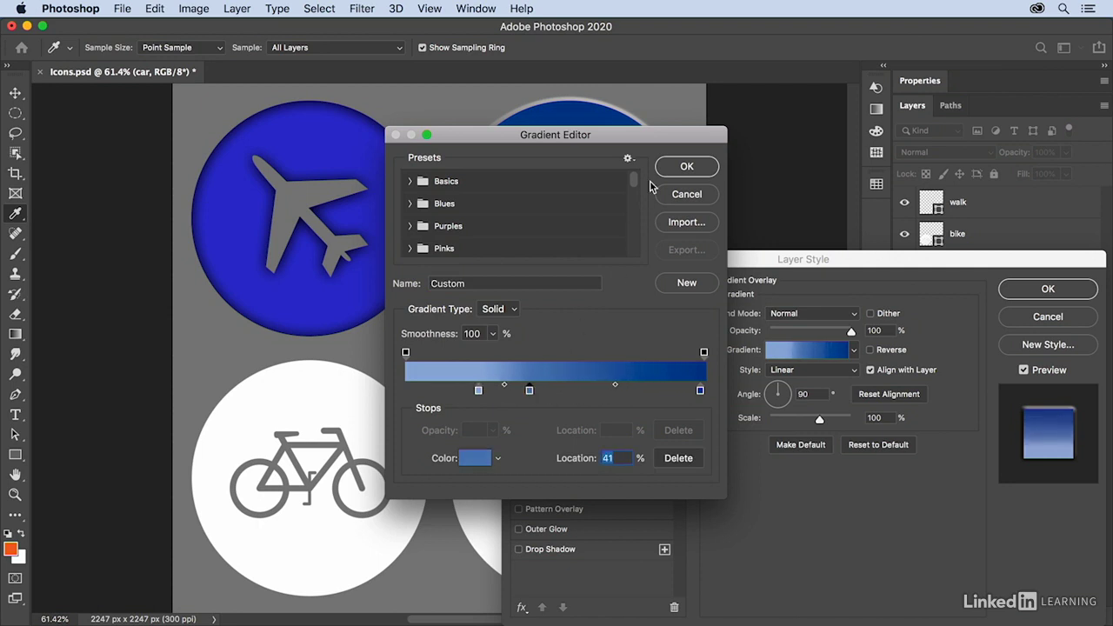
pyautogui.click(684, 195)
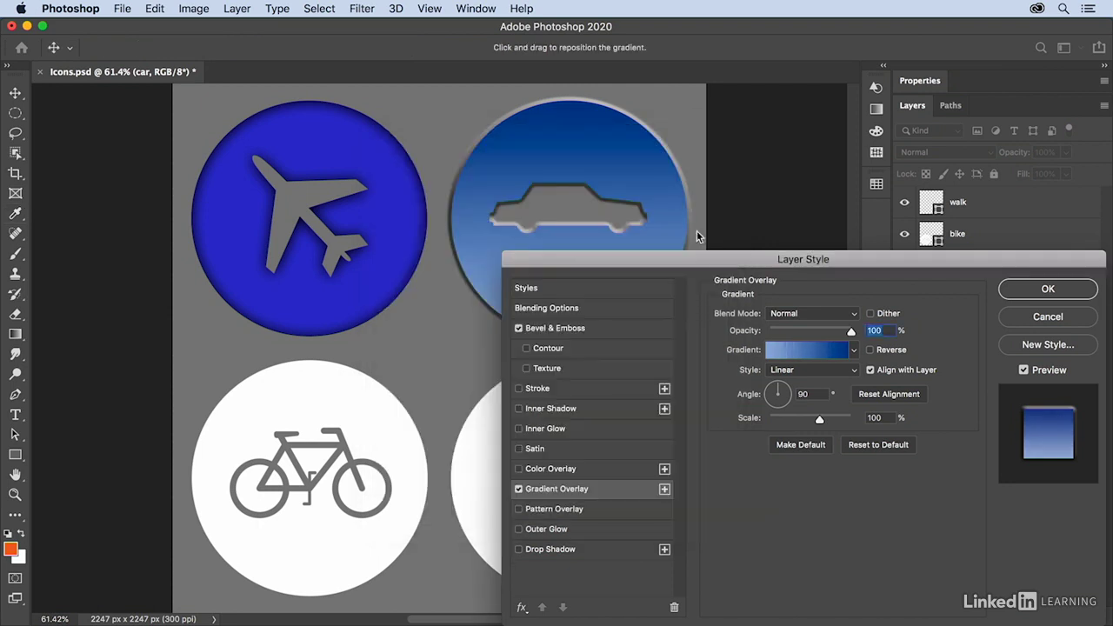
# Apply the layer style with Bevel & Emboss and Gradient Overlay to the car layer
pyautogui.click(1022, 292)
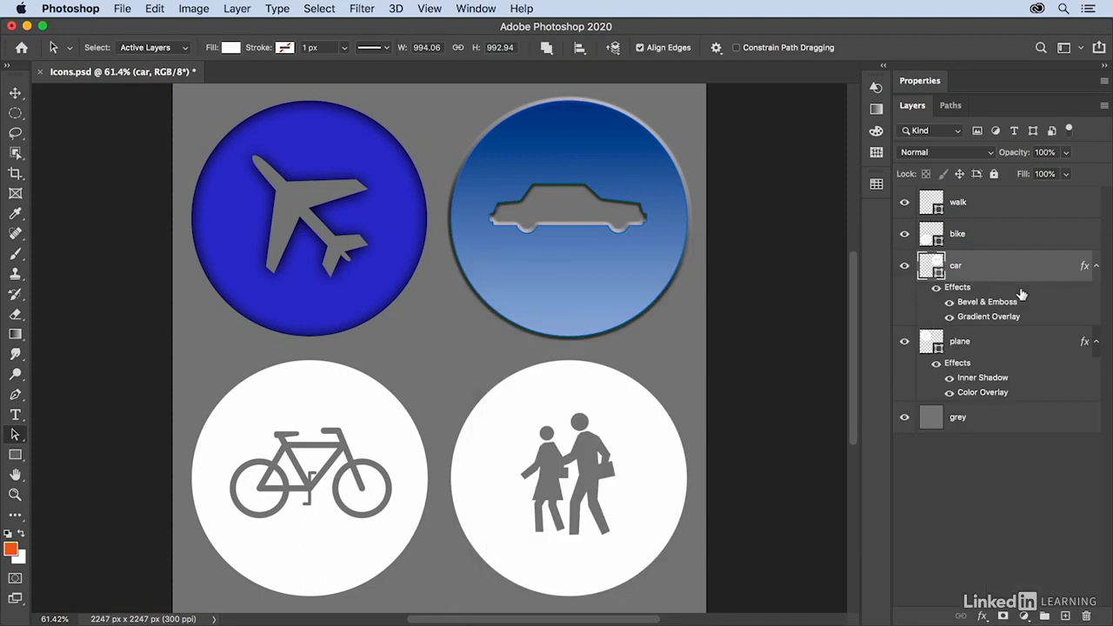
# Add a Pattern Overlay to the bike layer using the first blue pattern from the Water group
pyautogui.click(992, 236)
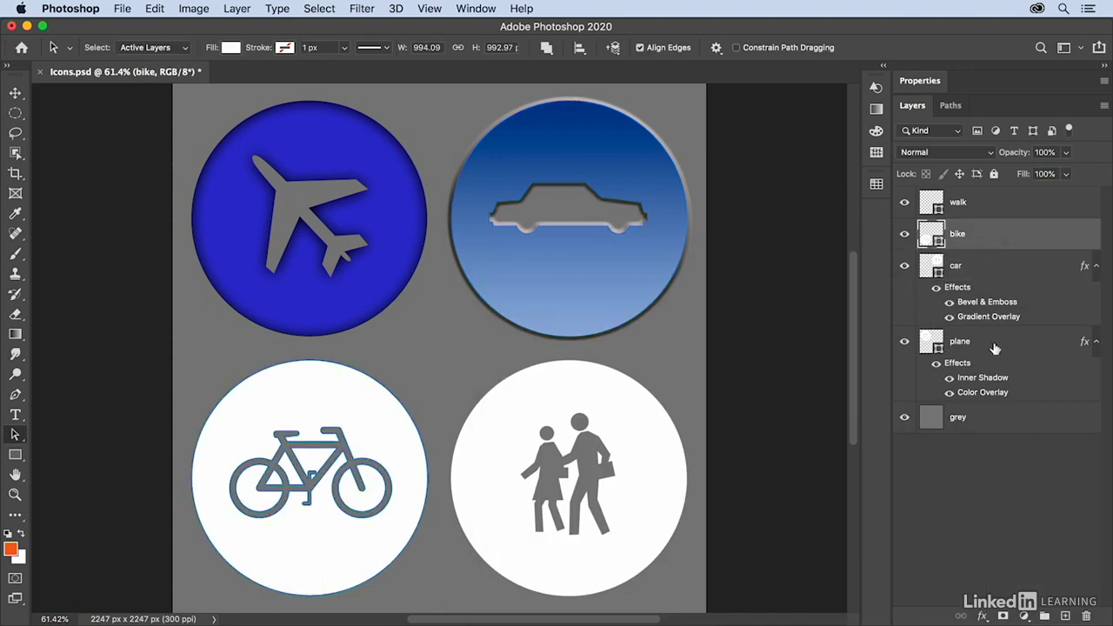
pyautogui.click(982, 615)
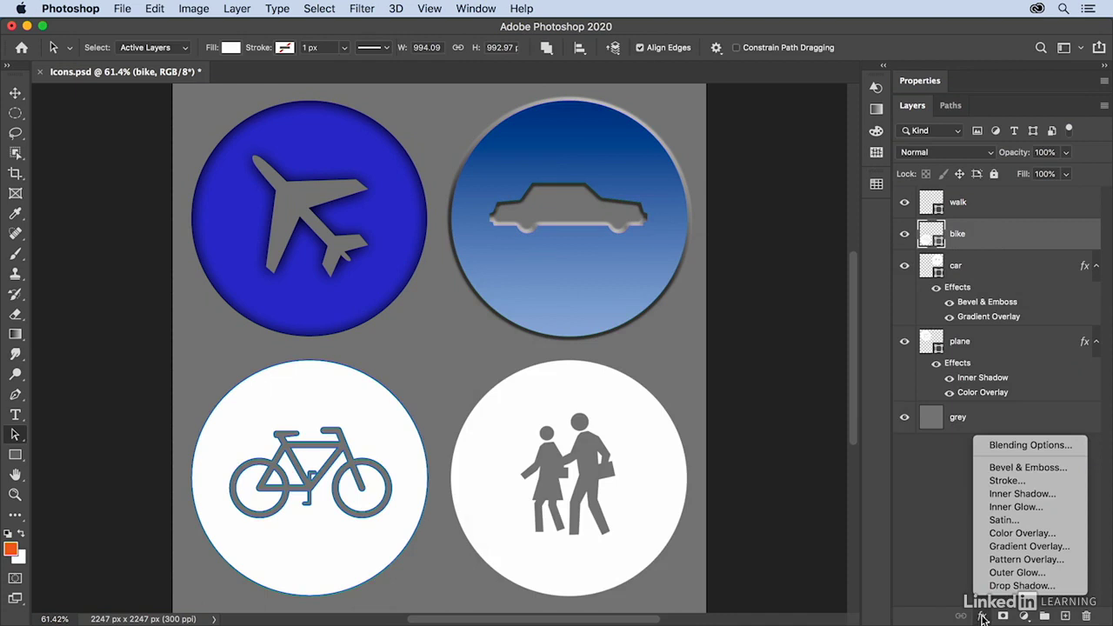
pyautogui.click(1009, 559)
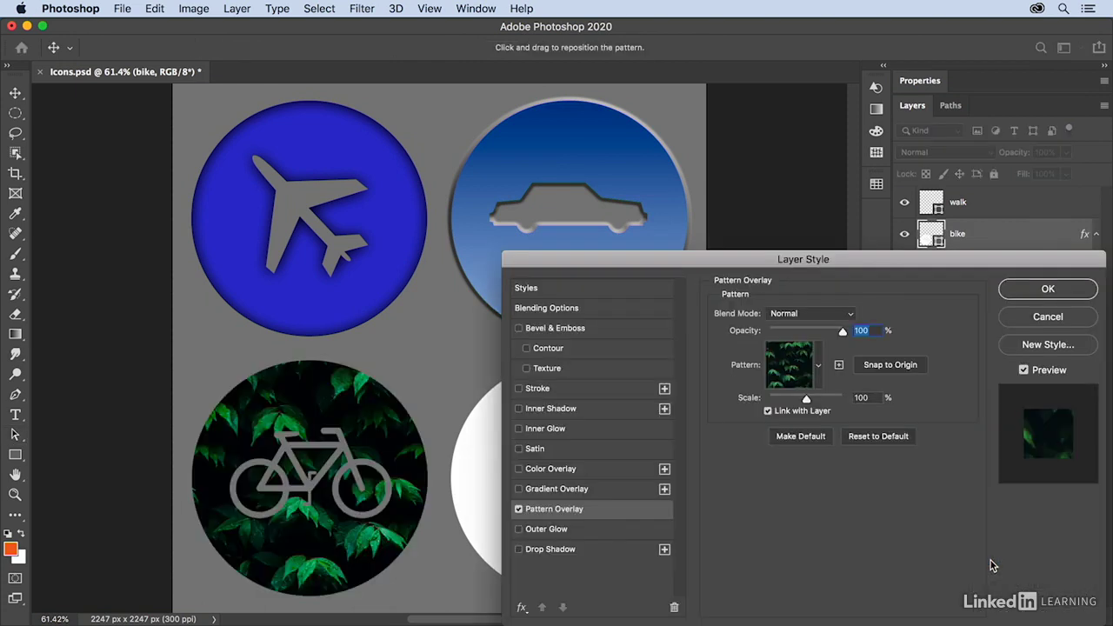
pyautogui.moveTo(835, 259); pyautogui.dragTo(805, 143)
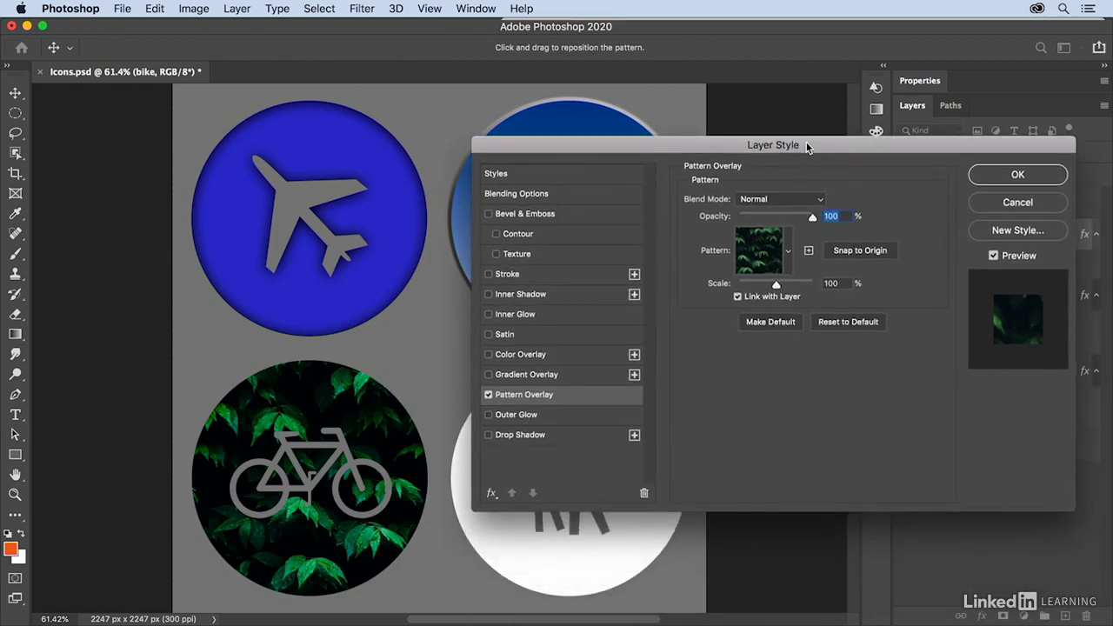
pyautogui.click(789, 252)
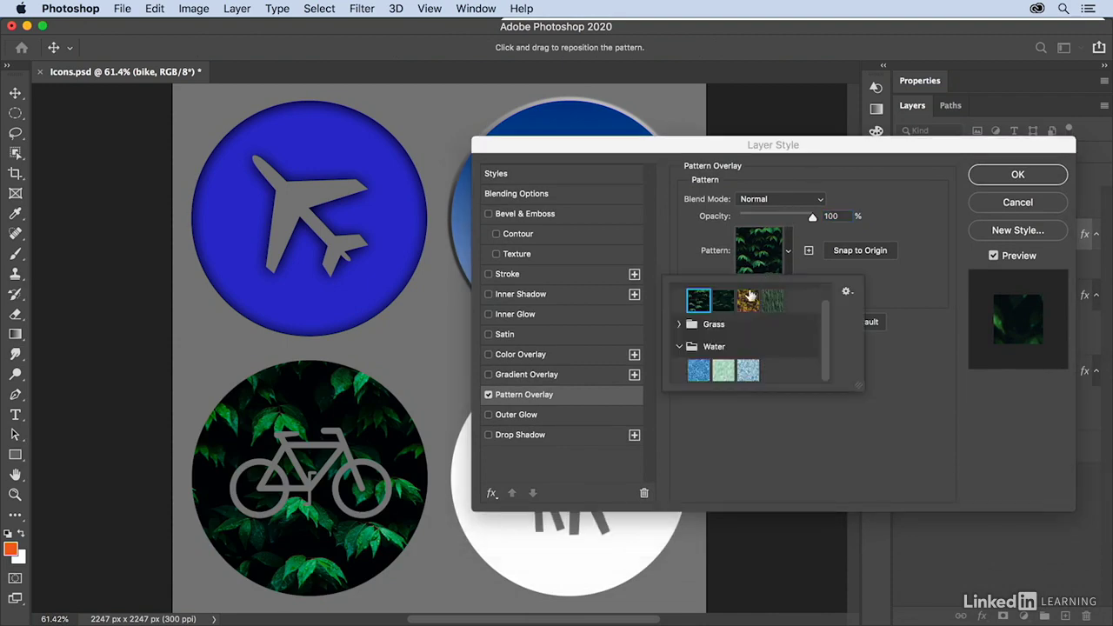
pyautogui.moveTo(827, 332)
pyautogui.mouseDown()
pyautogui.moveTo(825, 300)
pyautogui.moveTo(824, 329)
pyautogui.mouseUp()
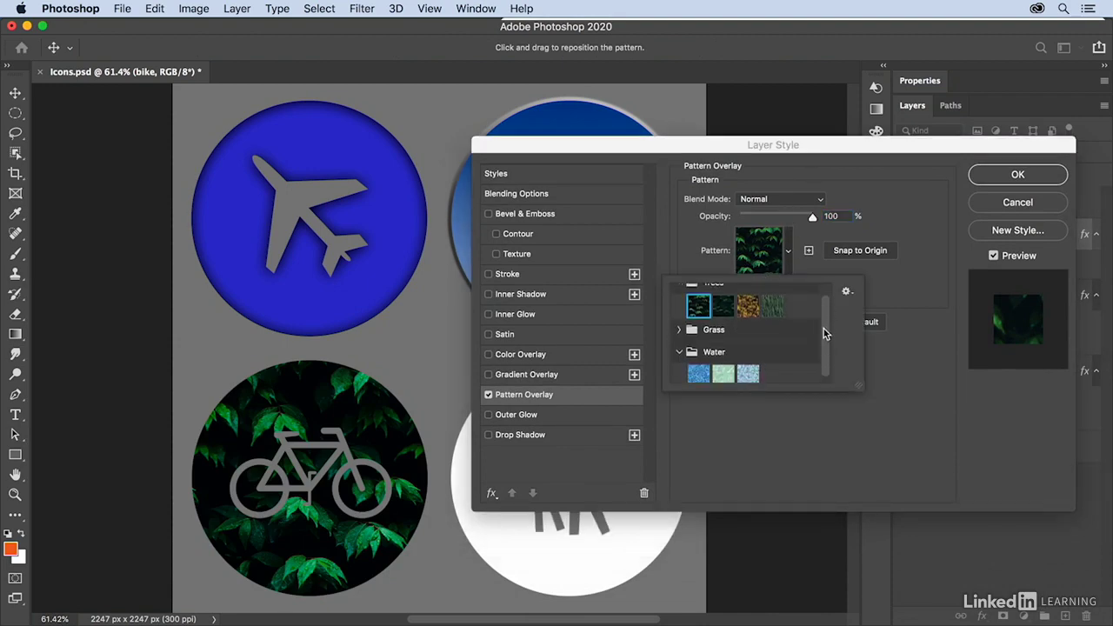
pyautogui.click(700, 376)
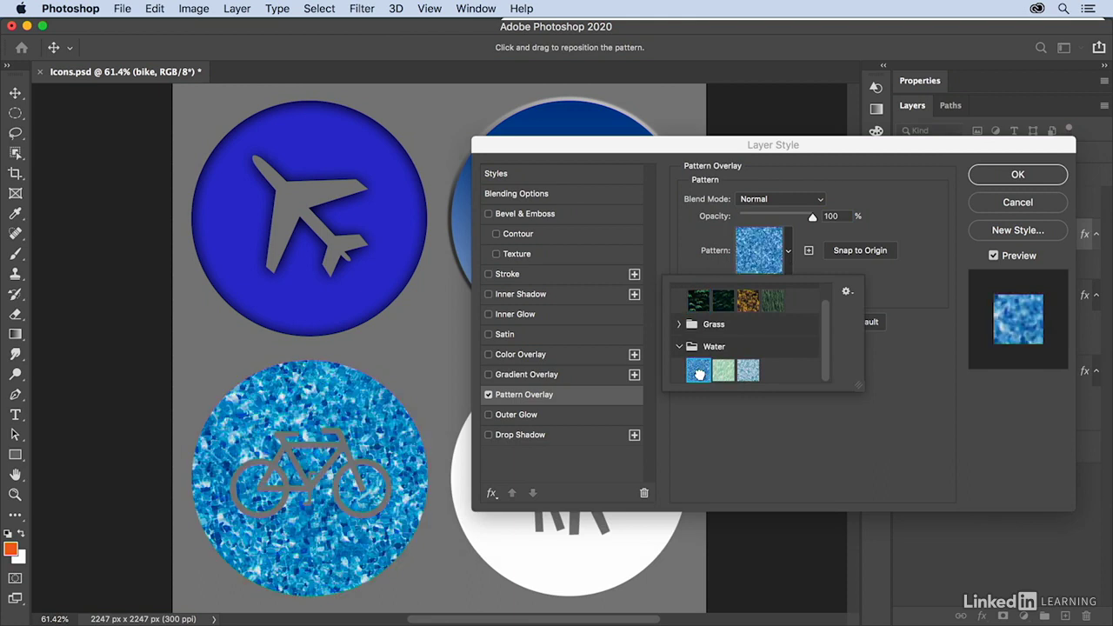
pyautogui.click(909, 291)
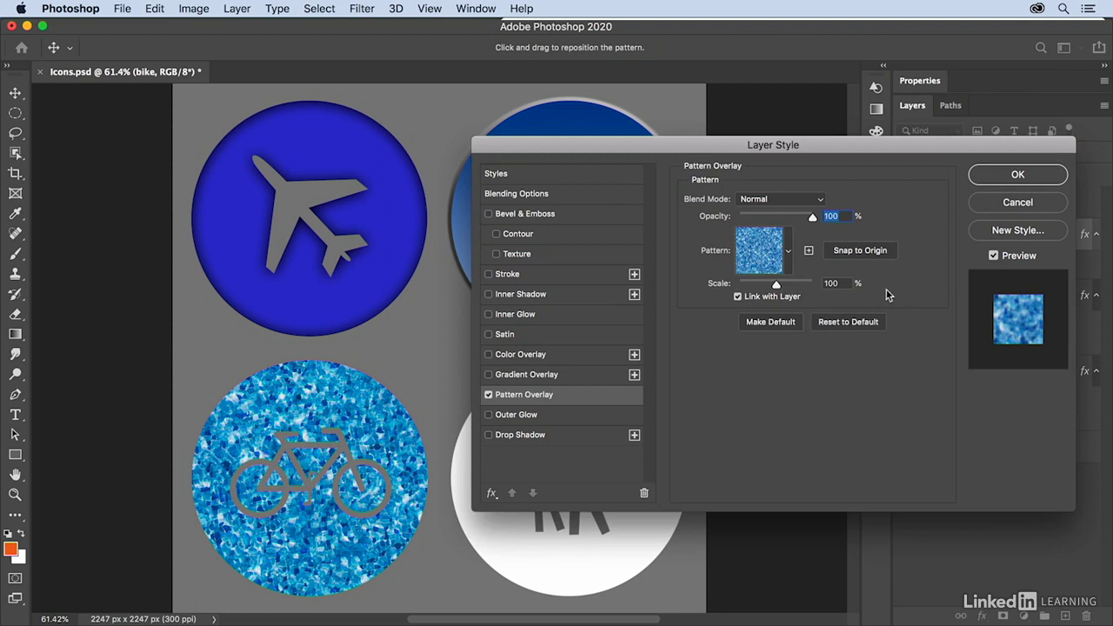
# Add an Inner Glow effect to the bike layer with a size of about 79 px and 73% opacity
pyautogui.click(516, 315)
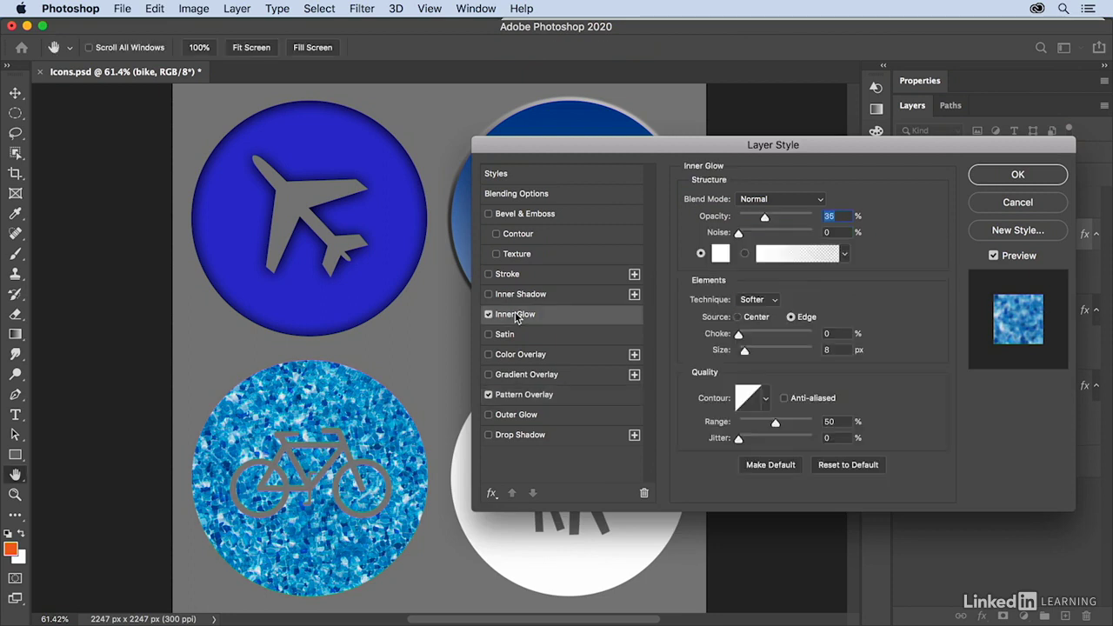
pyautogui.click(795, 201)
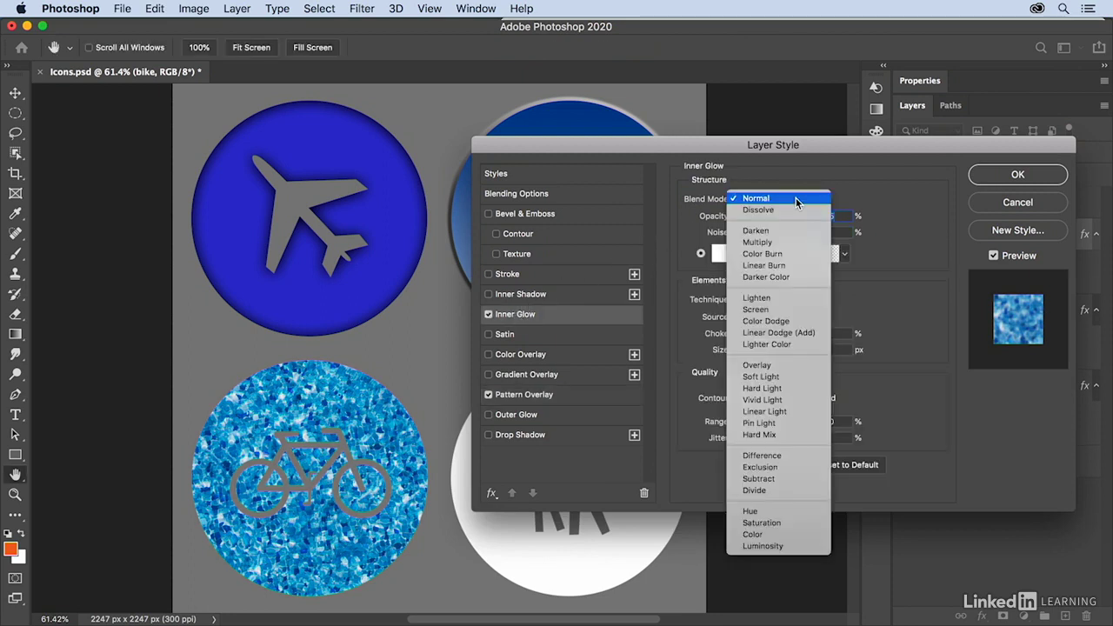
pyautogui.press('Escape')
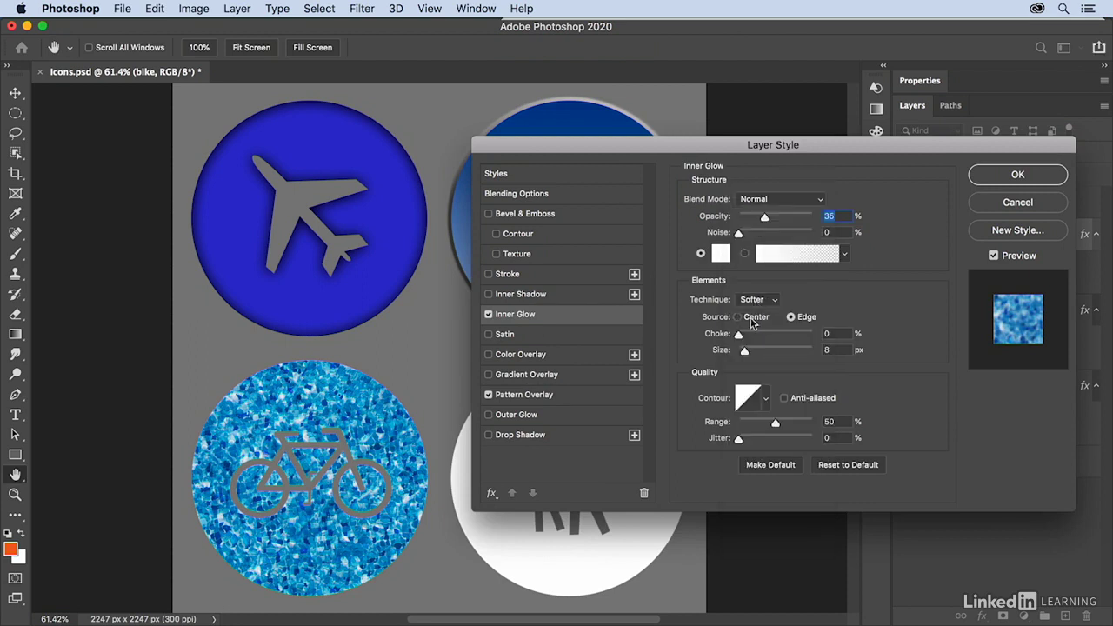
pyautogui.moveTo(744, 351); pyautogui.dragTo(766, 351)
pyautogui.moveTo(764, 217); pyautogui.dragTo(792, 220)
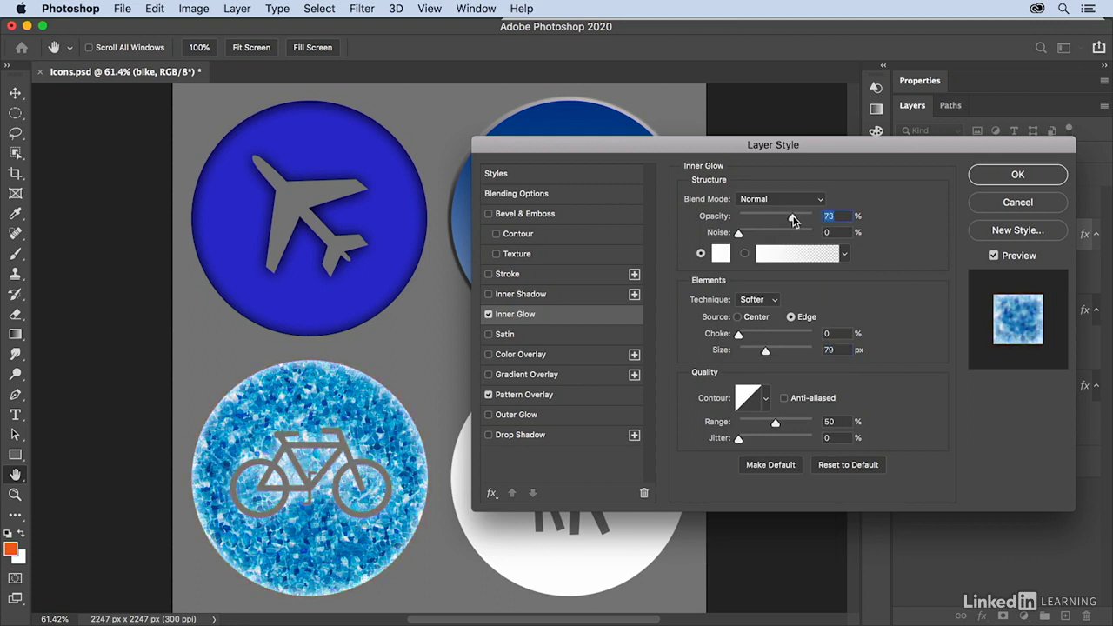
# Set the bike's inner glow to the Precise technique with 24% choke and 51 px size, and apply the layer style
pyautogui.click(773, 299)
pyautogui.click(770, 309)
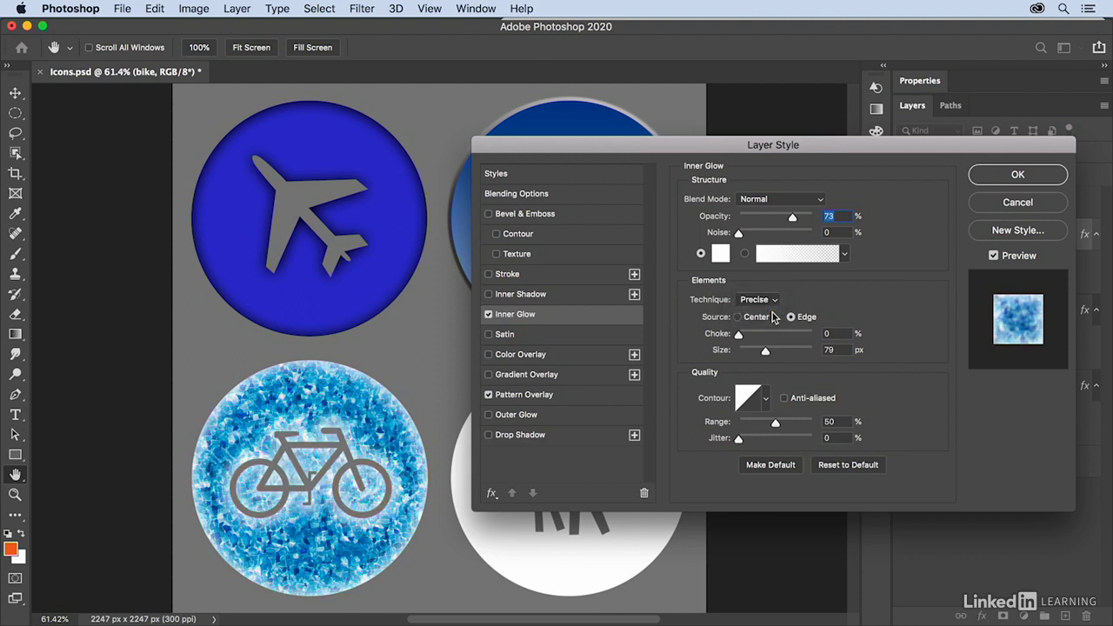
pyautogui.moveTo(741, 337)
pyautogui.mouseDown()
pyautogui.moveTo(781, 336)
pyautogui.moveTo(752, 337)
pyautogui.moveTo(758, 349)
pyautogui.mouseUp()
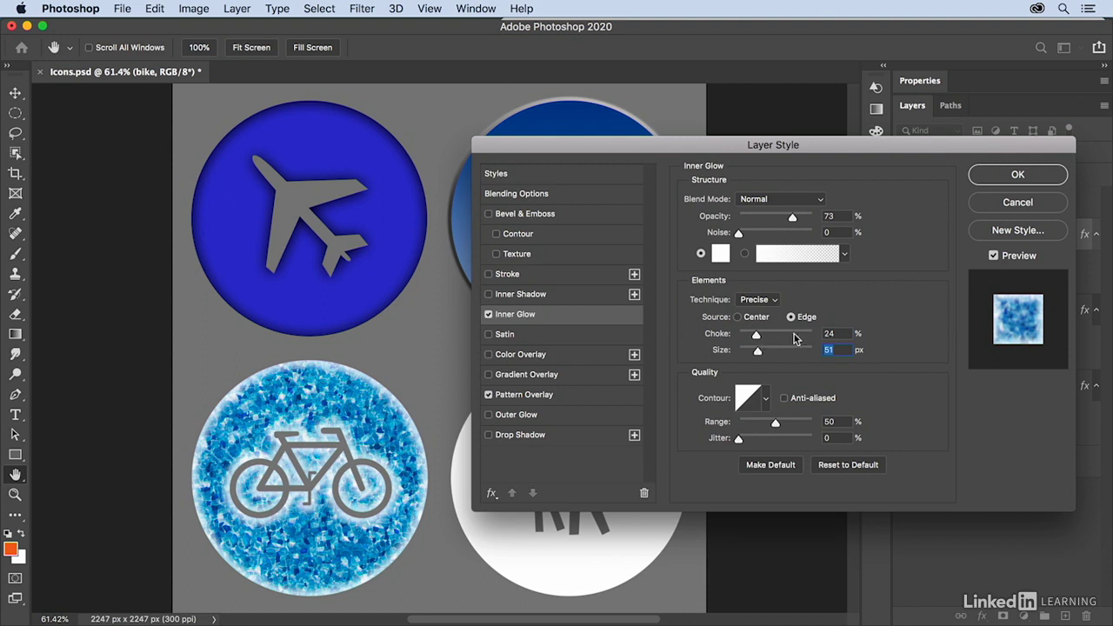
pyautogui.click(978, 177)
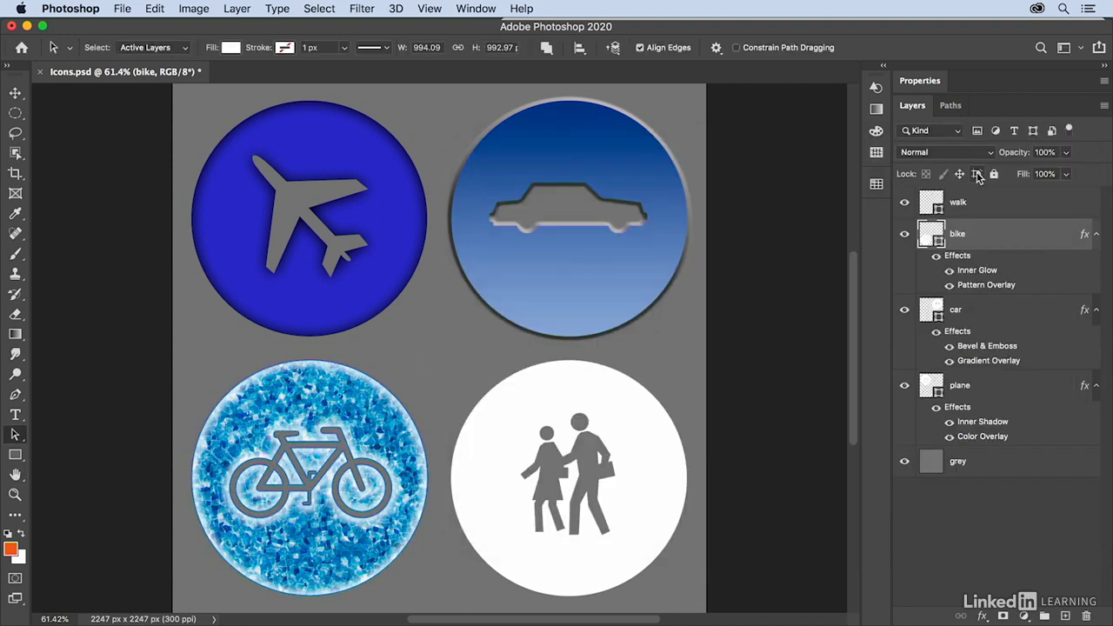
# Add a Gradient Overlay to the walk layer with the blue gradient in the Radial style
pyautogui.click(960, 205)
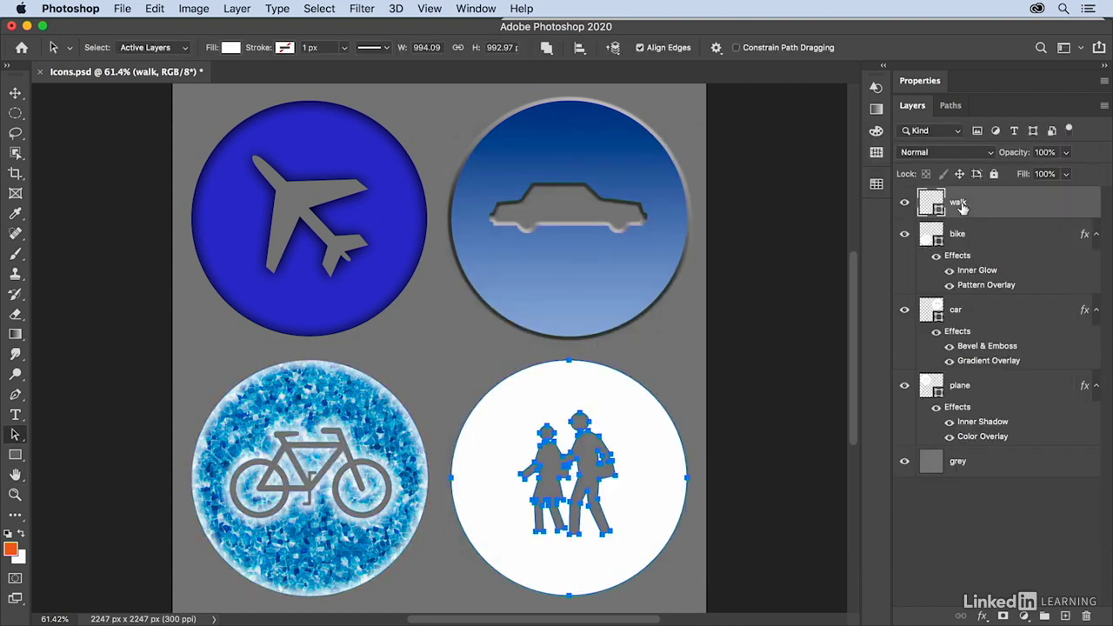
pyautogui.click(985, 616)
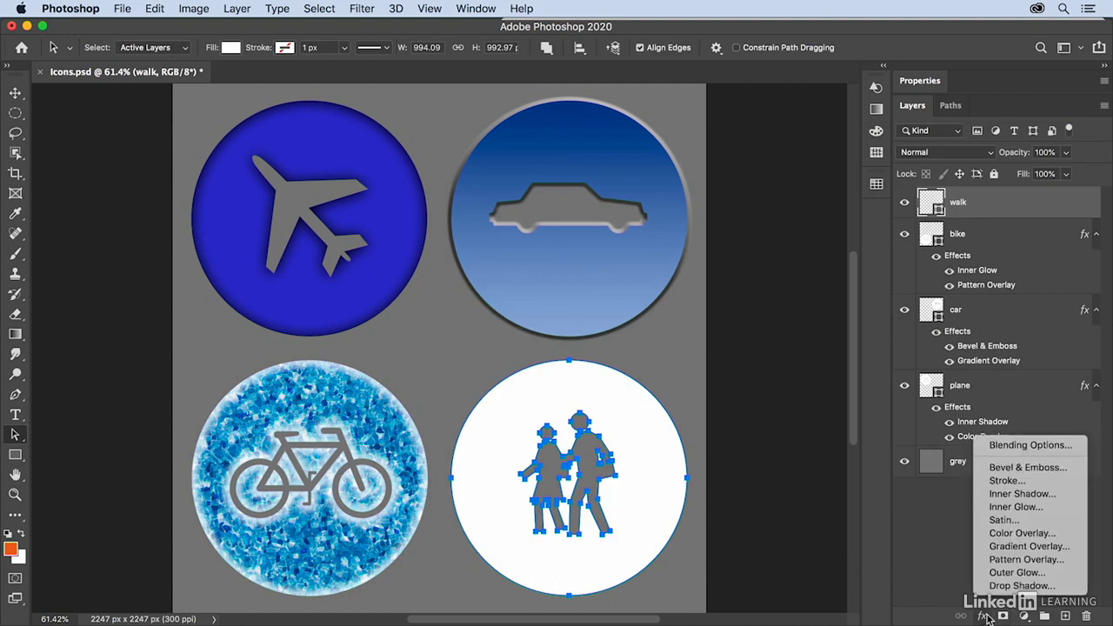
pyautogui.click(1005, 555)
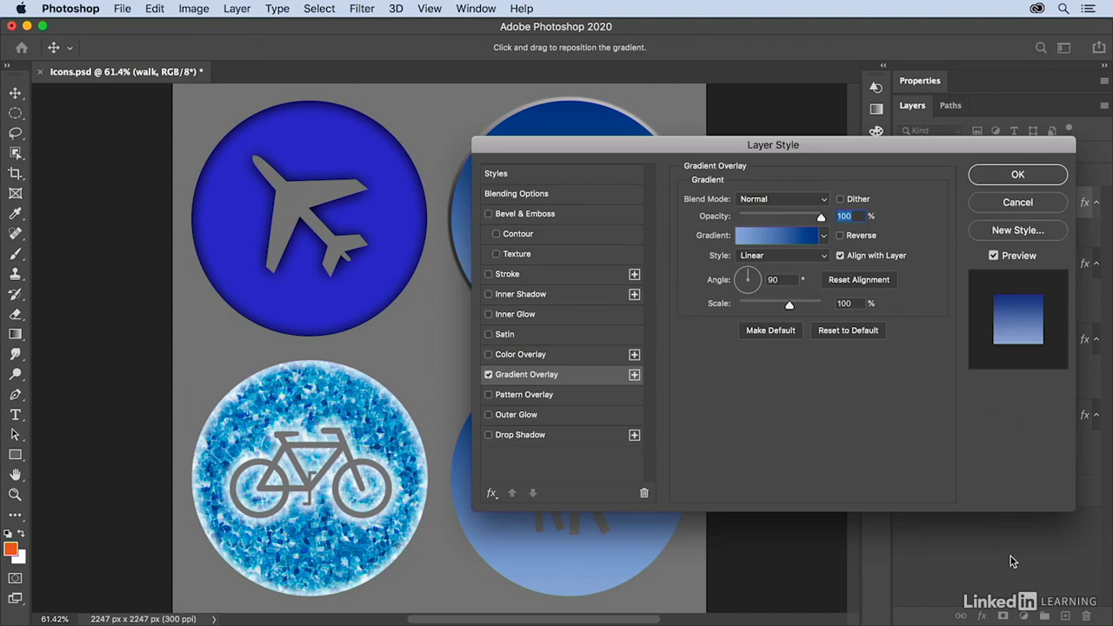
pyautogui.moveTo(849, 149); pyautogui.dragTo(908, 37)
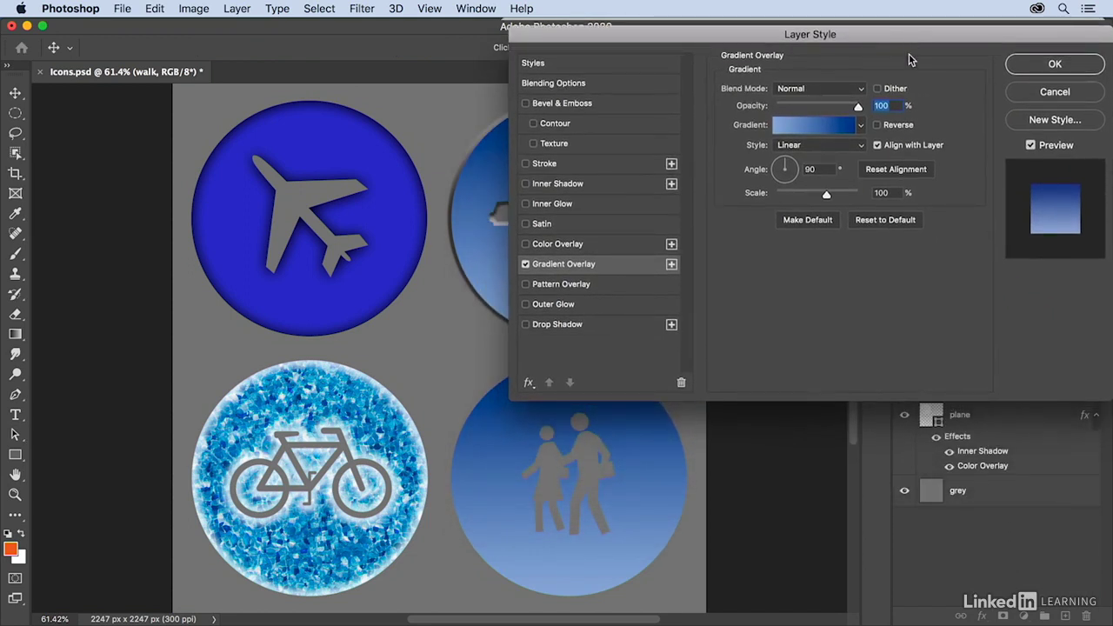
pyautogui.click(862, 146)
pyautogui.click(850, 155)
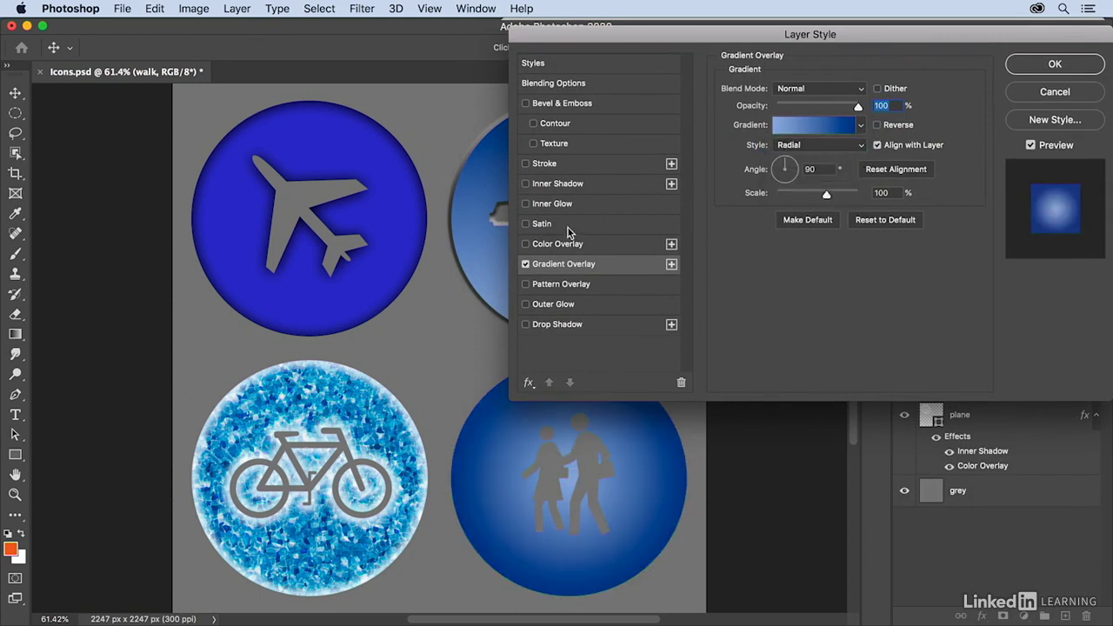
# Try a Satin effect with various contour presets on the walk layer, return to the linear contour, and turn Satin off
pyautogui.click(542, 224)
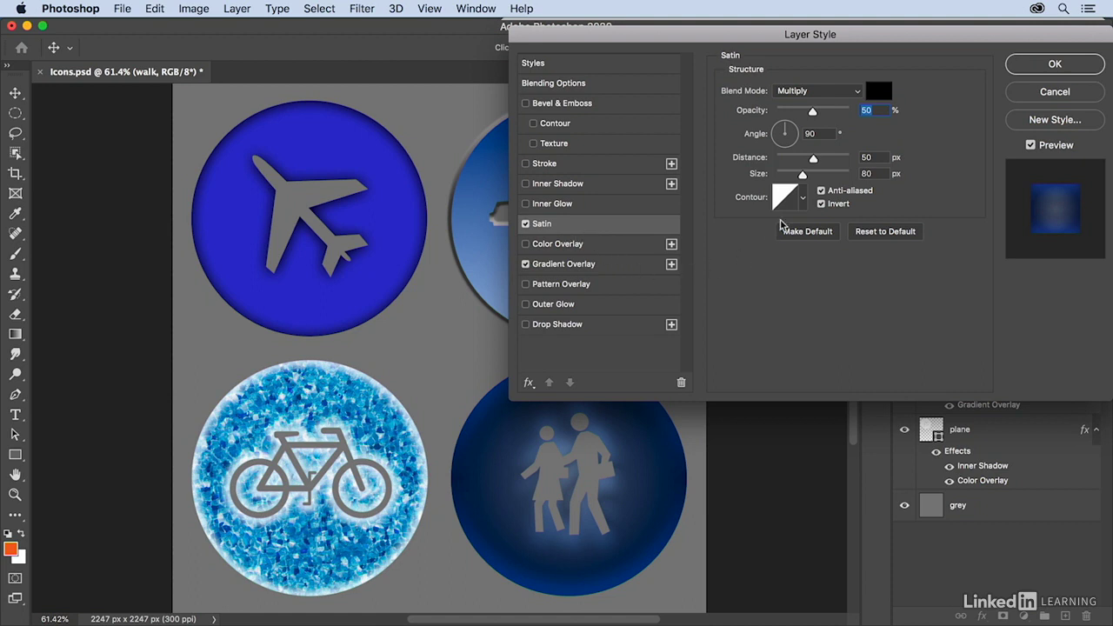
pyautogui.click(802, 200)
pyautogui.click(759, 233)
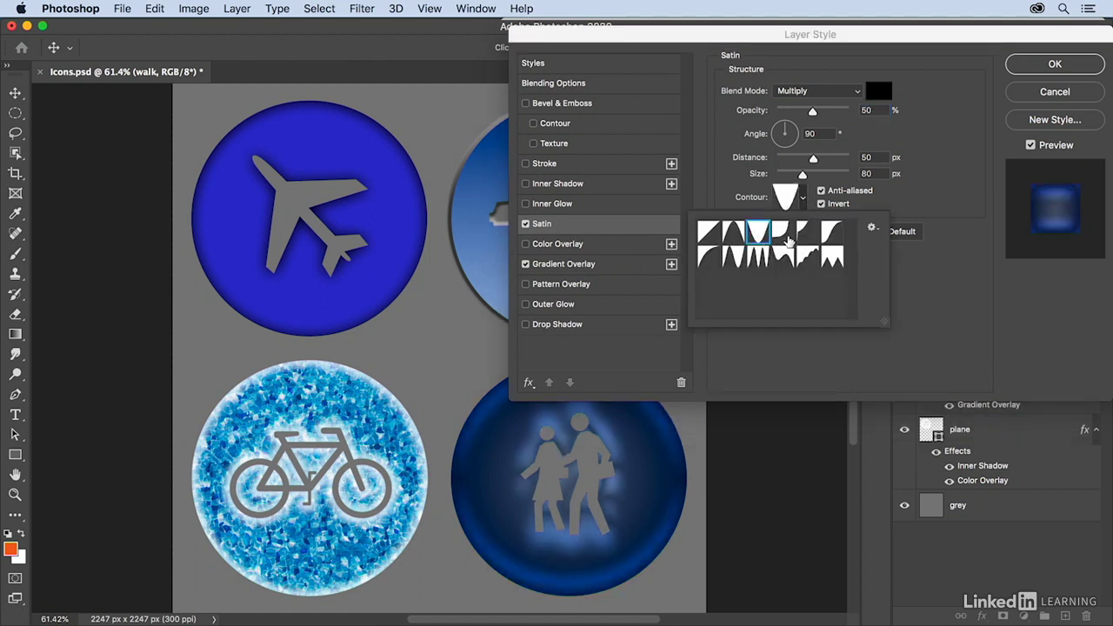
pyautogui.click(784, 235)
pyautogui.click(806, 236)
pyautogui.click(832, 231)
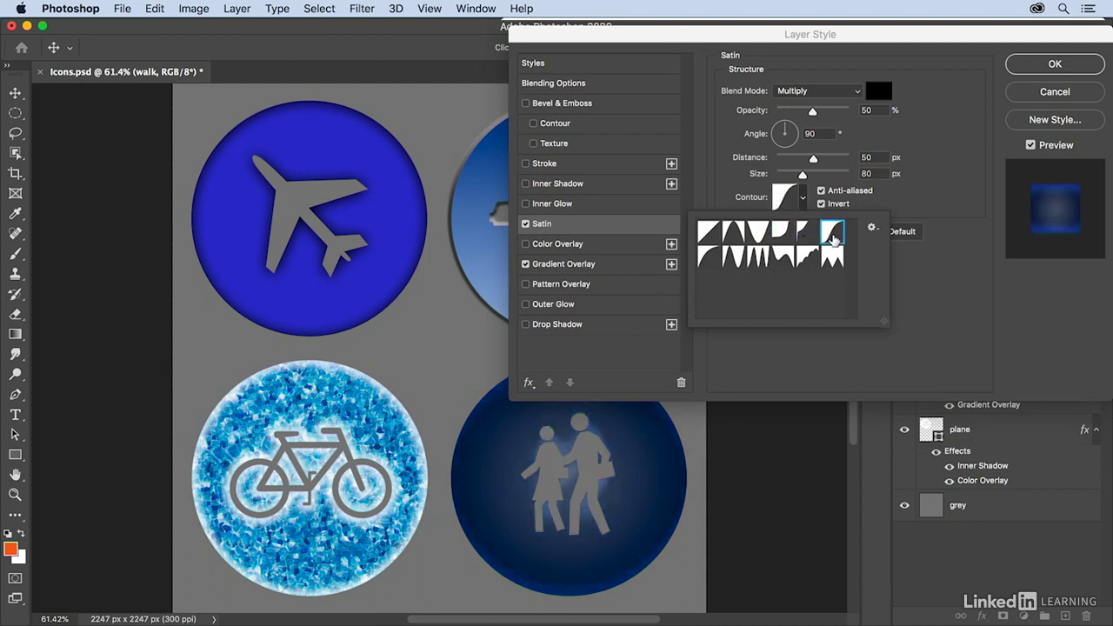
pyautogui.click(832, 259)
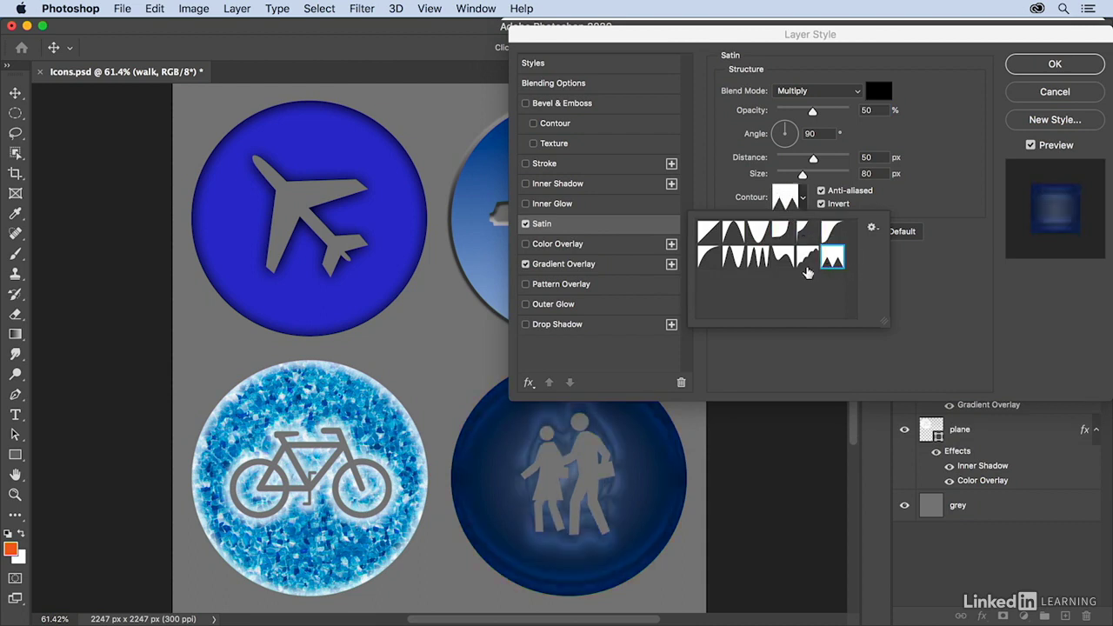
pyautogui.click(800, 262)
pyautogui.click(762, 266)
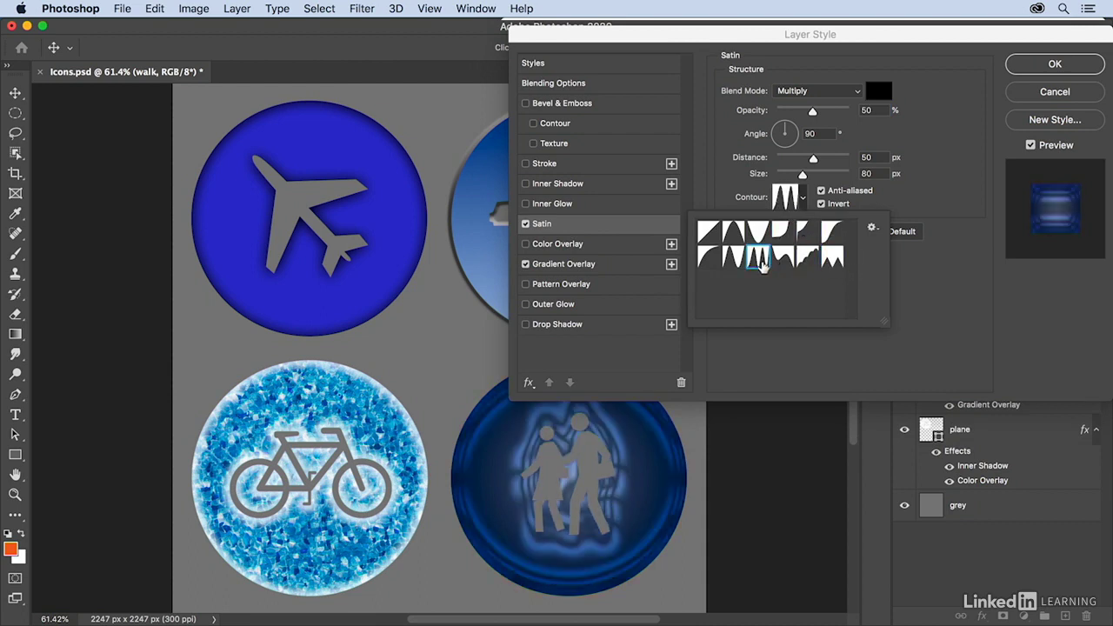
pyautogui.click(724, 266)
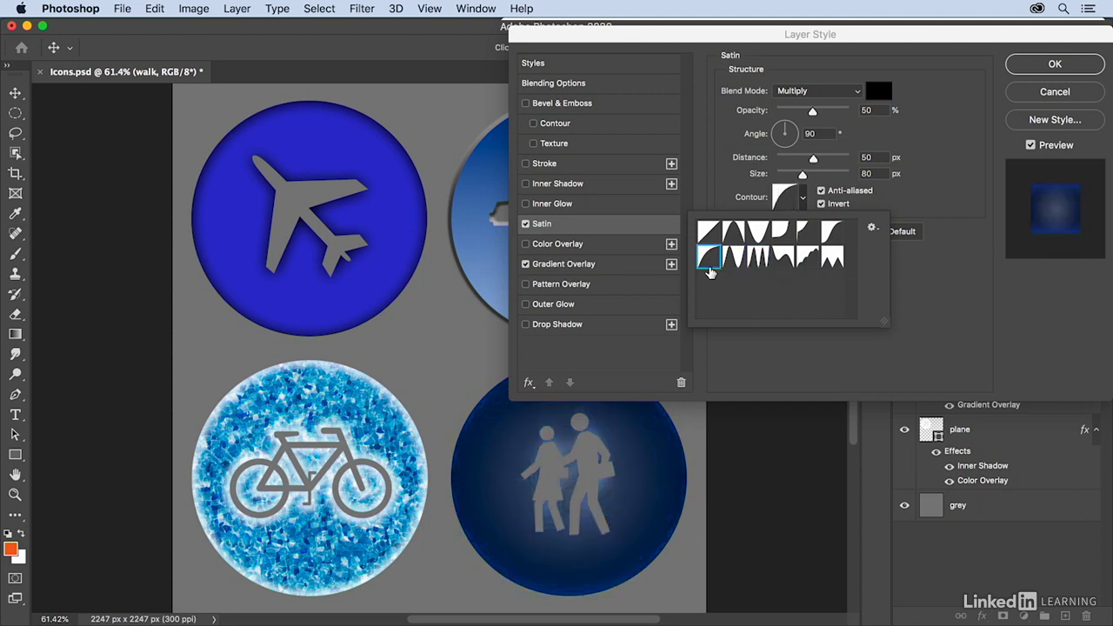
pyautogui.click(709, 233)
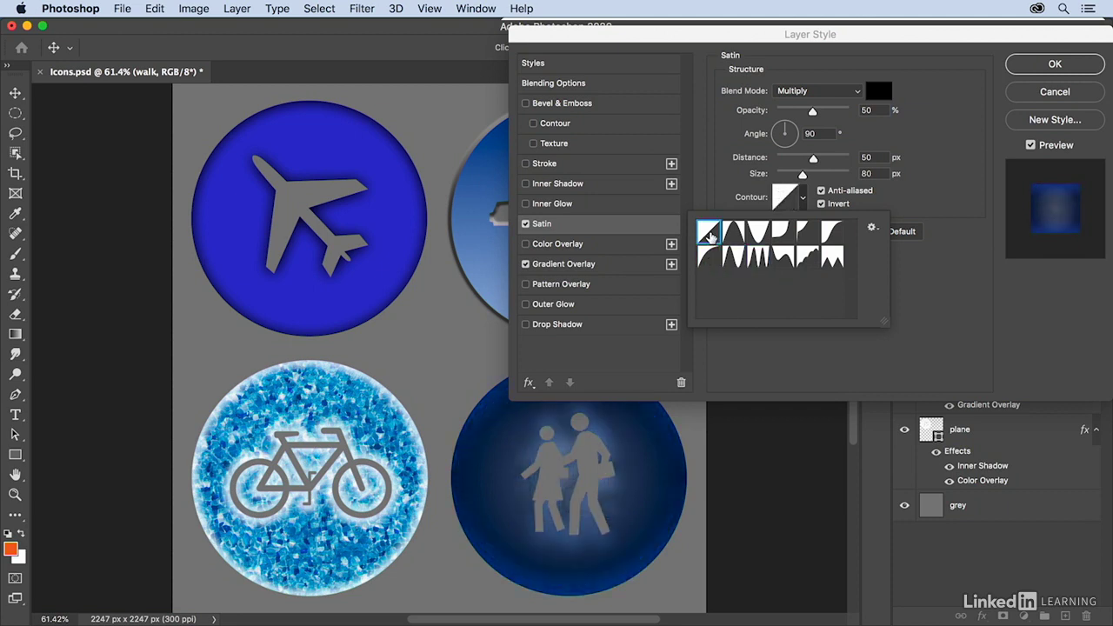
pyautogui.click(931, 192)
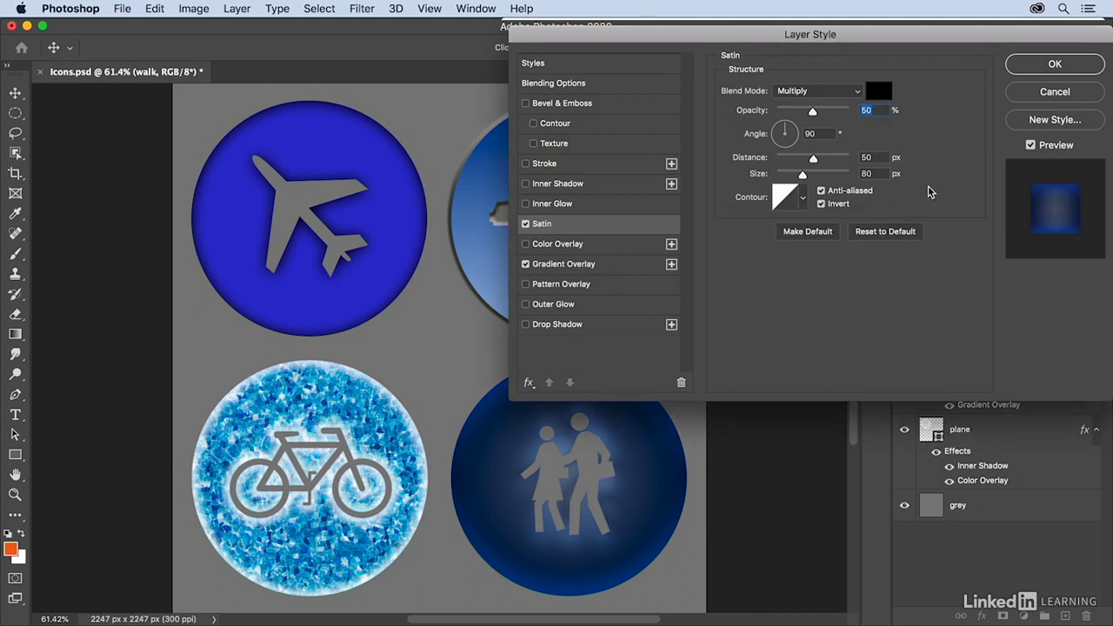
pyautogui.click(526, 225)
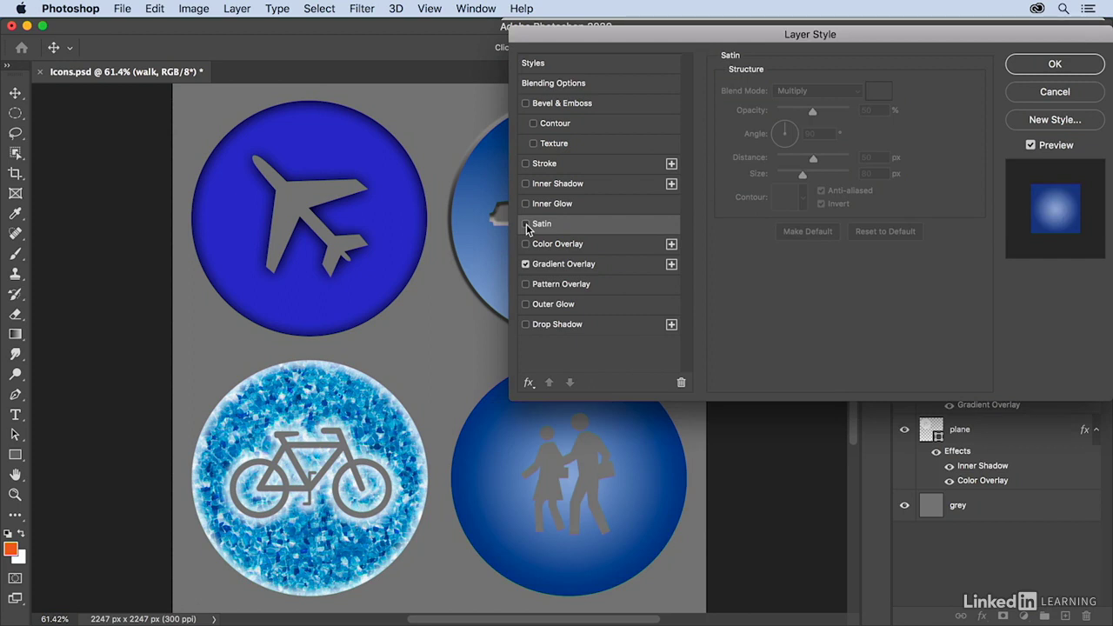
# Add an Outer Glow effect to the walk layer and set its glow color to yellow, ffff00
pyautogui.click(568, 305)
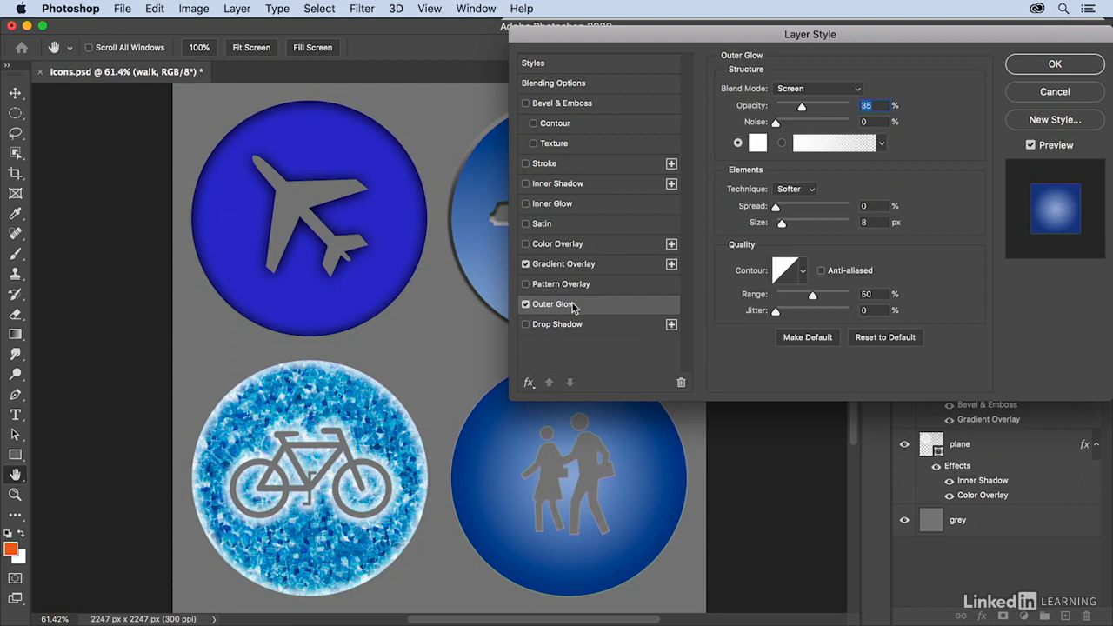
pyautogui.click(757, 143)
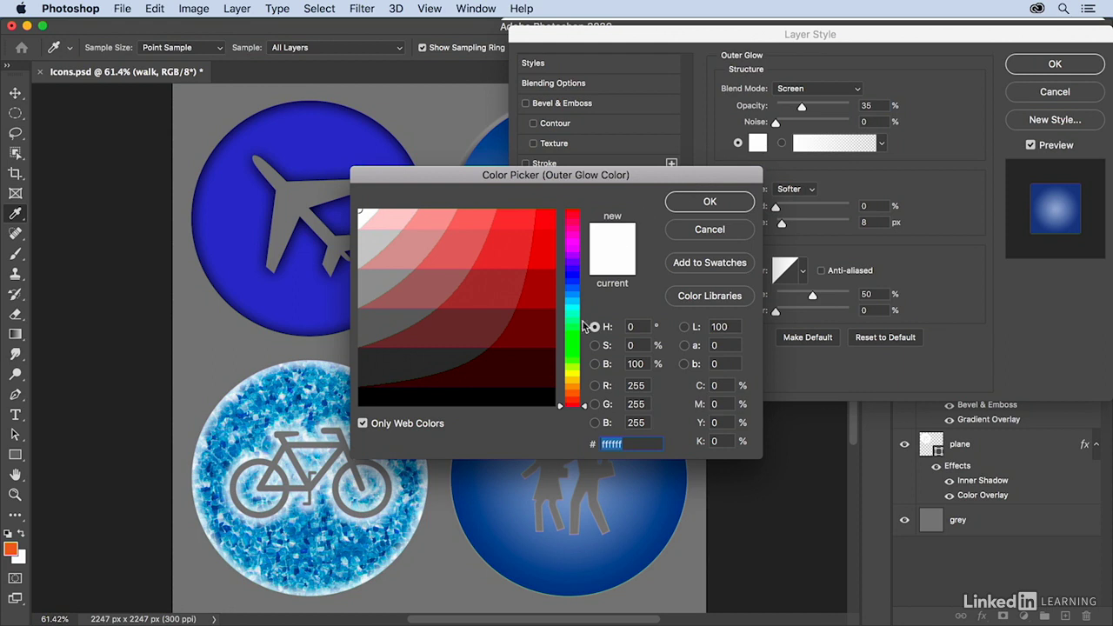
pyautogui.click(573, 376)
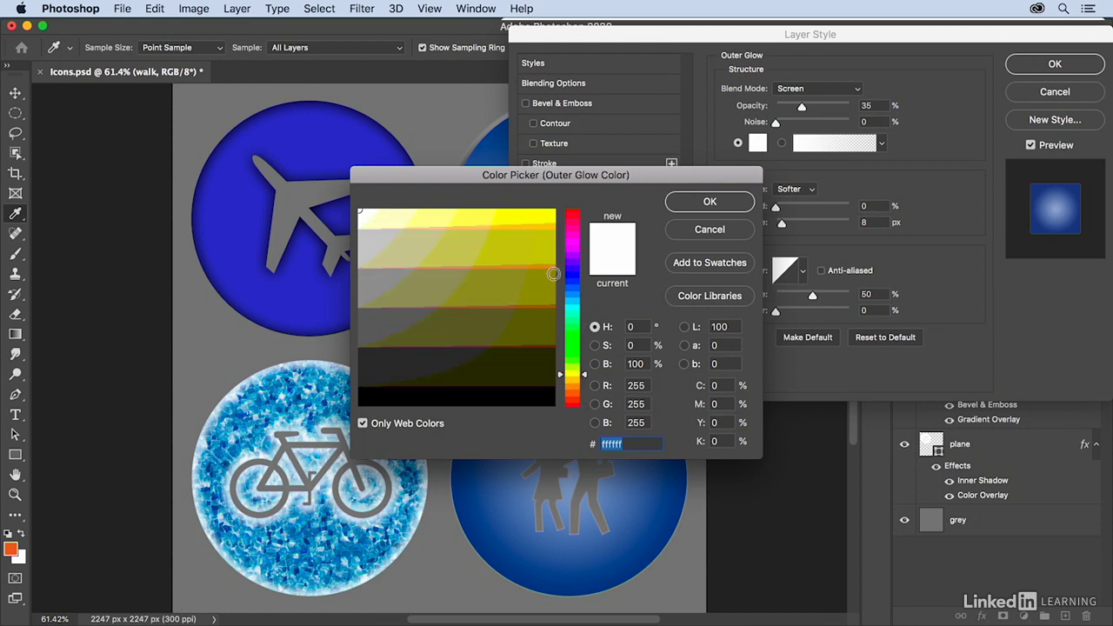
pyautogui.moveTo(534, 221); pyautogui.dragTo(539, 219)
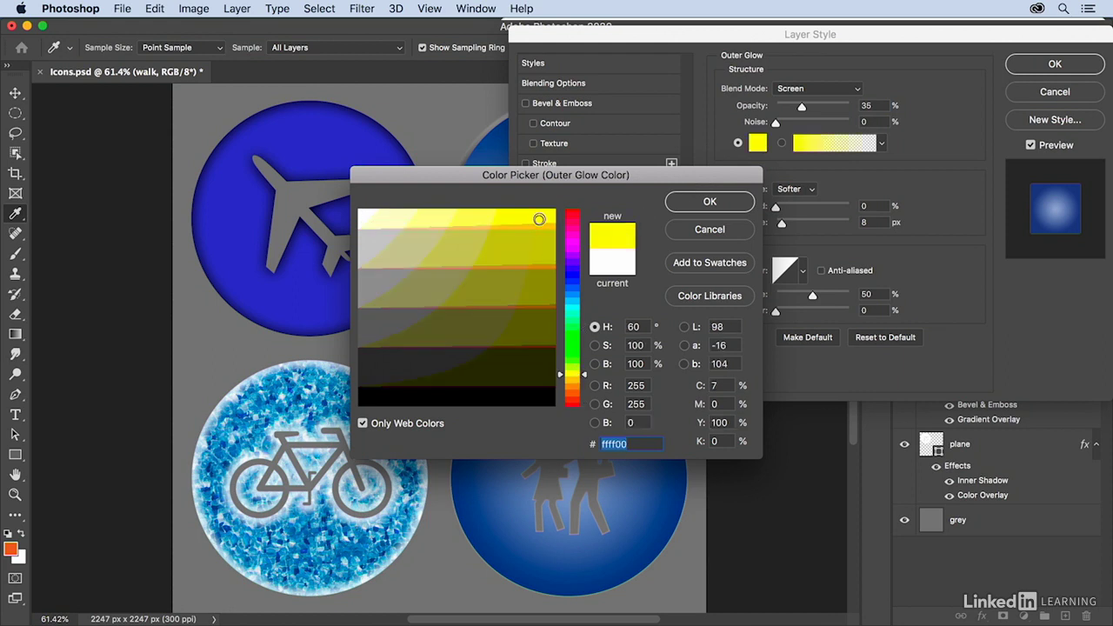
pyautogui.click(708, 201)
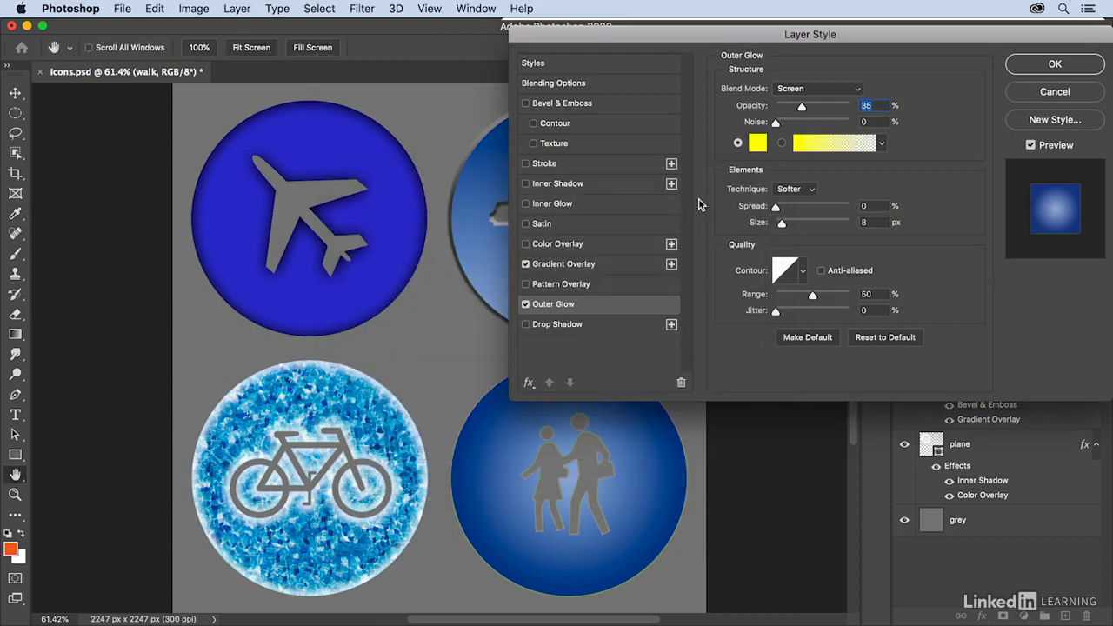
# Set the walk's outer glow to Normal blend mode with 77% opacity, 25% spread and 27 px size
pyautogui.click(789, 91)
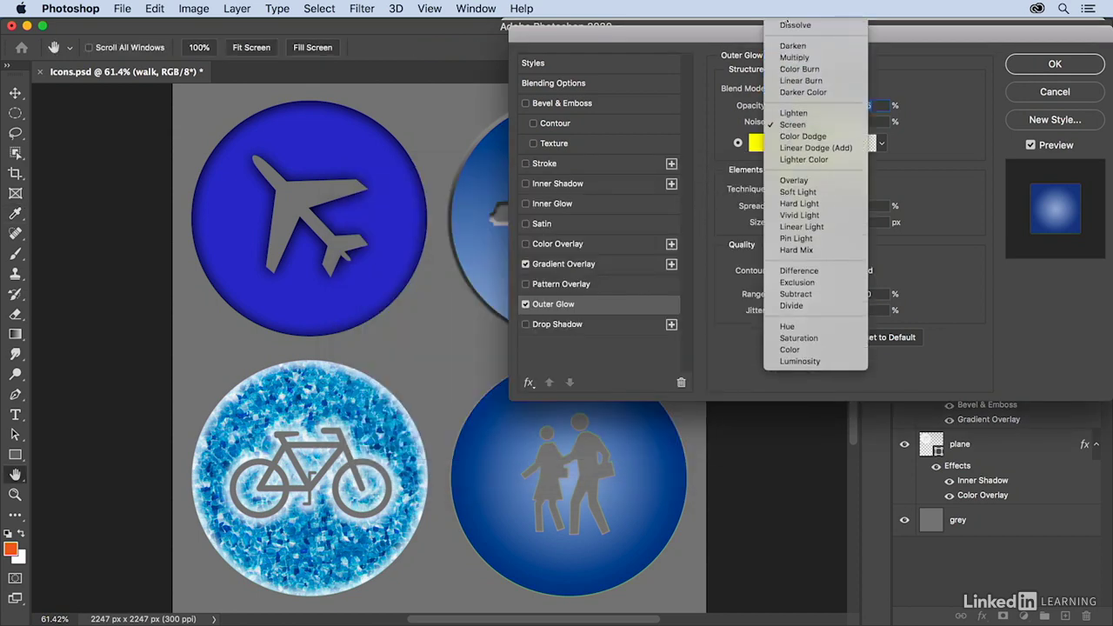
pyautogui.click(787, 23)
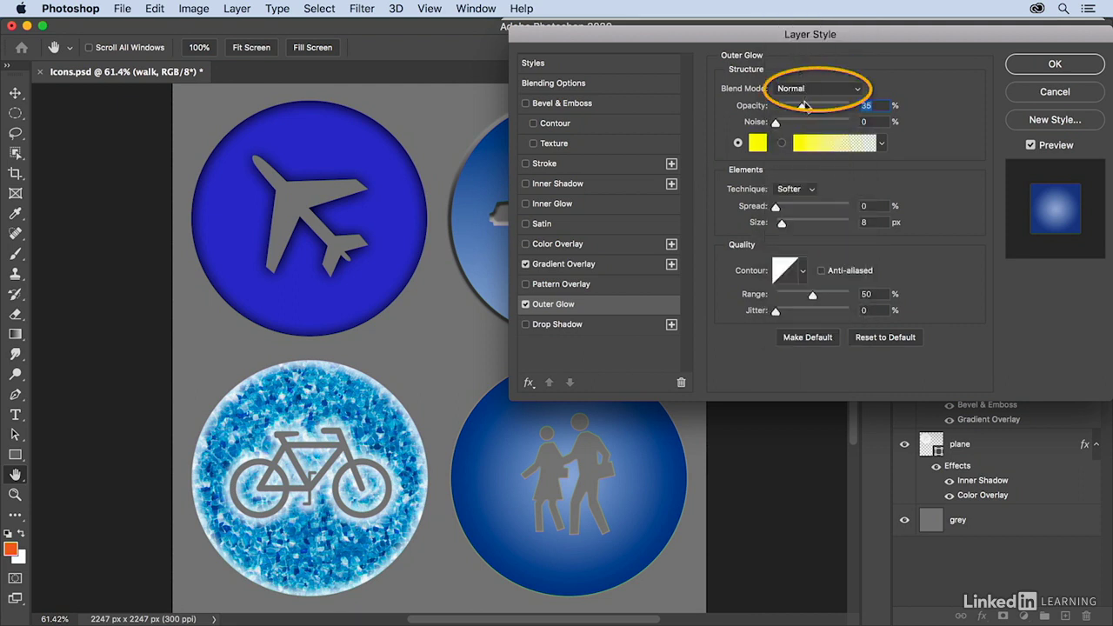
pyautogui.moveTo(806, 105); pyautogui.dragTo(833, 108)
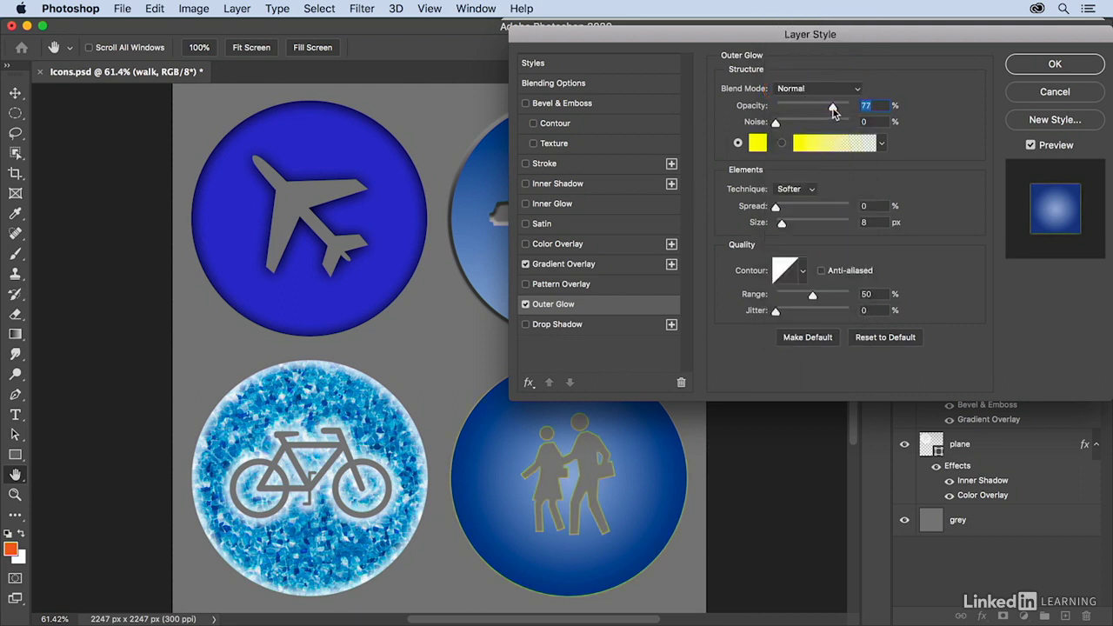
pyautogui.moveTo(782, 225)
pyautogui.mouseDown()
pyautogui.moveTo(798, 228)
pyautogui.moveTo(779, 208)
pyautogui.moveTo(795, 213)
pyautogui.mouseUp()
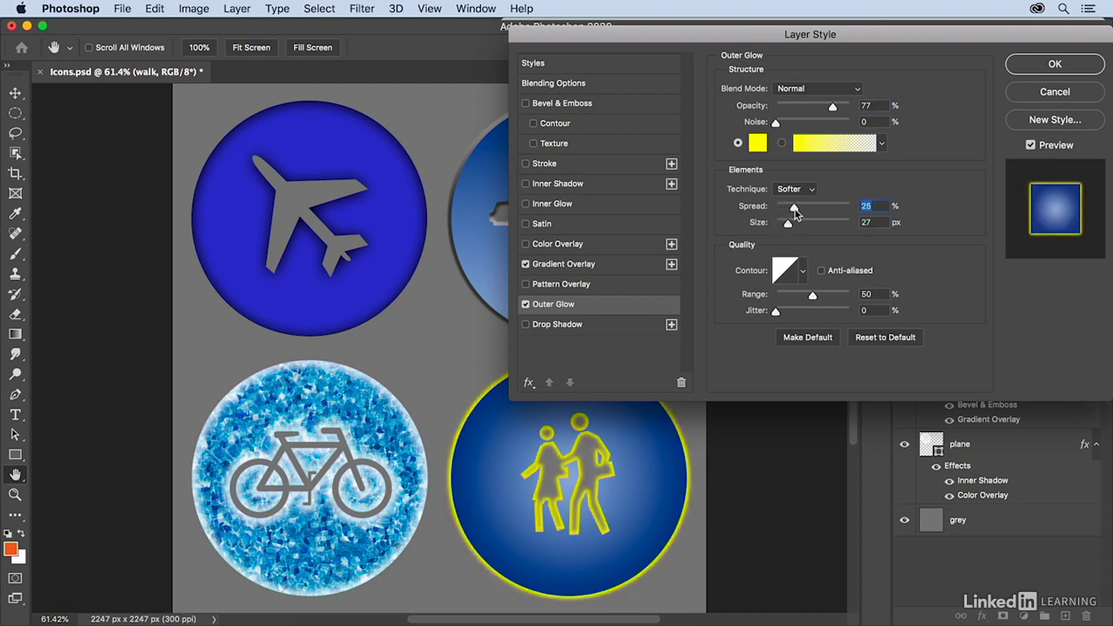
# Change the walk's outer glow to the Precise technique with 9 px size, apply the layer style, and deselect the path
pyautogui.click(798, 189)
pyautogui.click(799, 202)
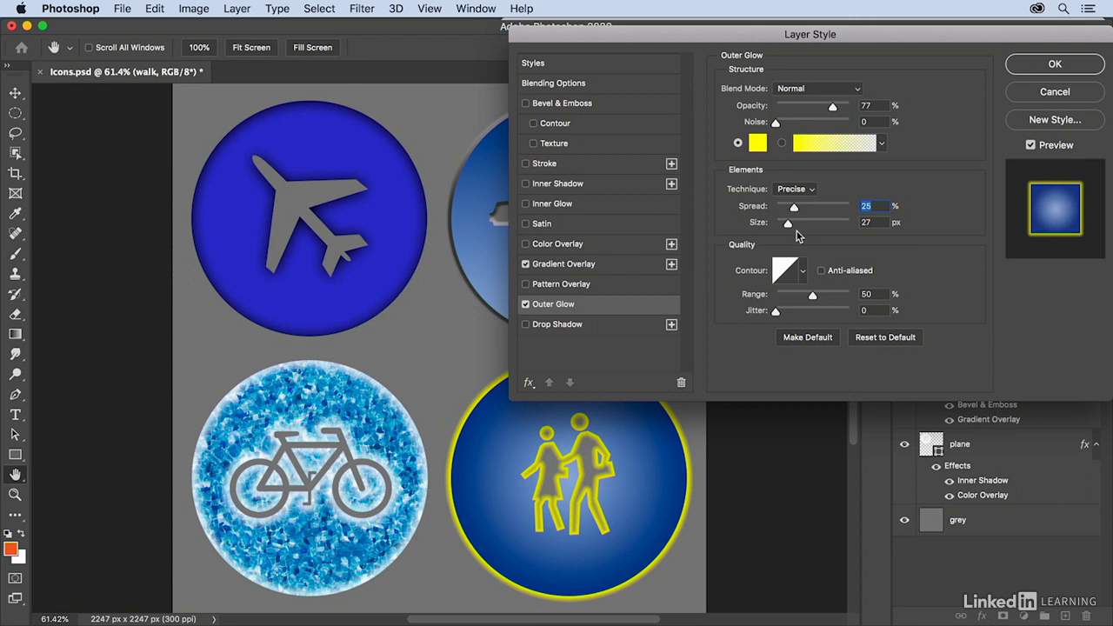
pyautogui.moveTo(788, 229); pyautogui.dragTo(783, 229)
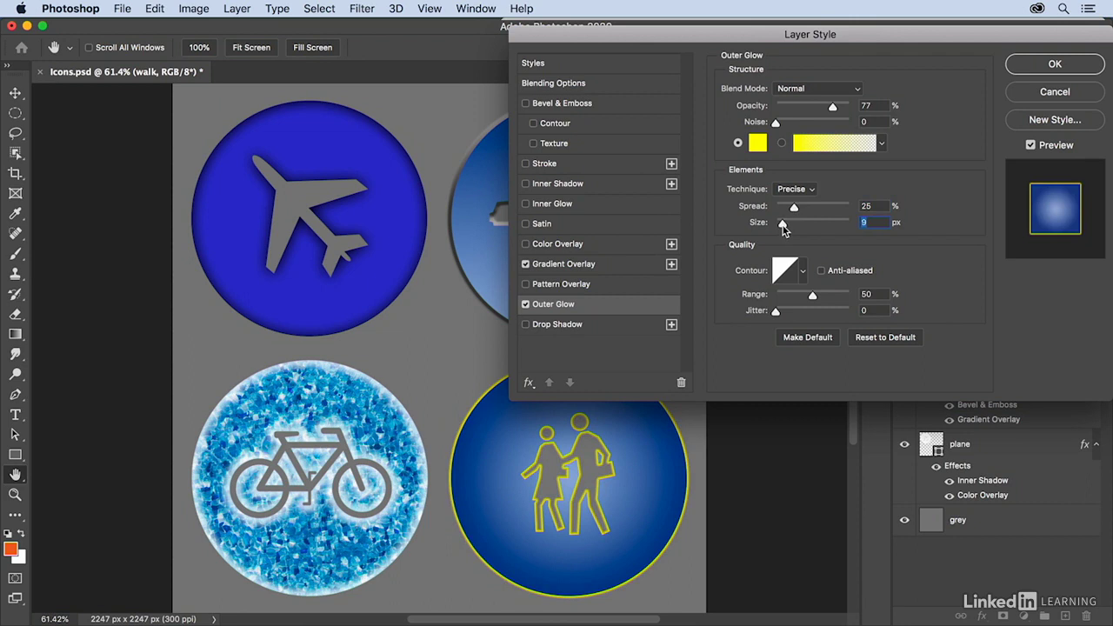
pyautogui.click(1035, 64)
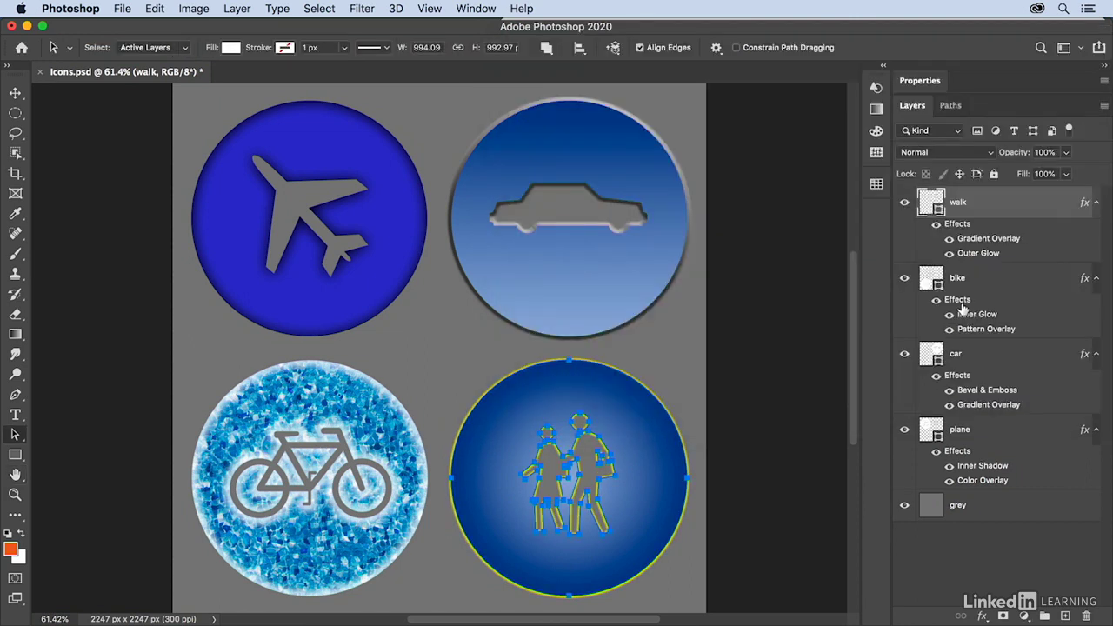
pyautogui.click(780, 355)
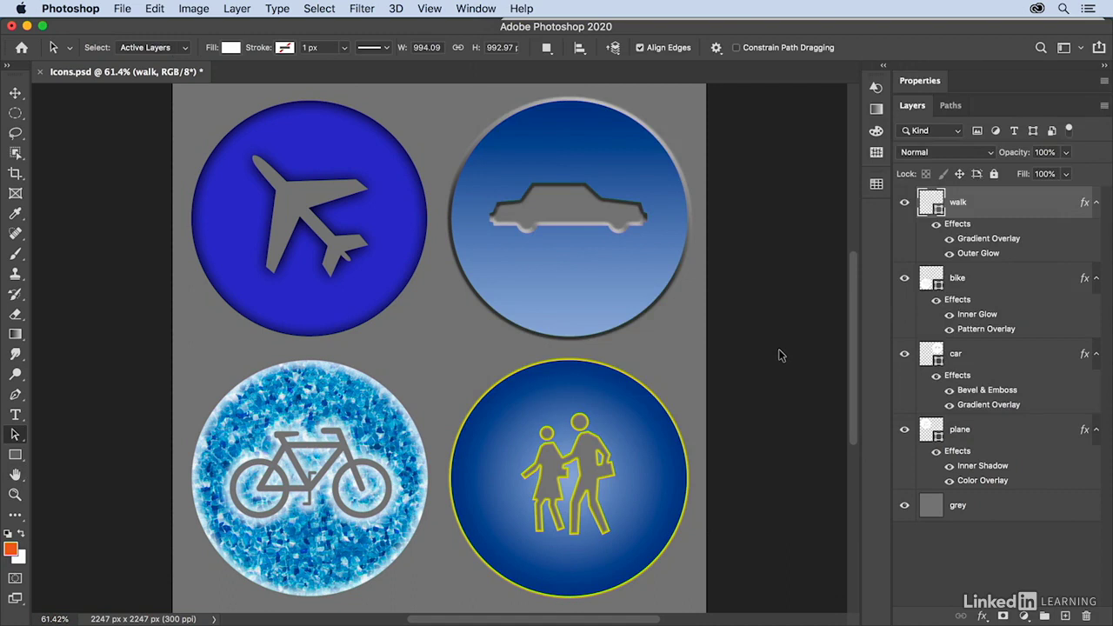
# Add a Drop Shadow effect to the plane layer, keeping the plane icon in view beside the effect settings
pyautogui.press('super+minus')
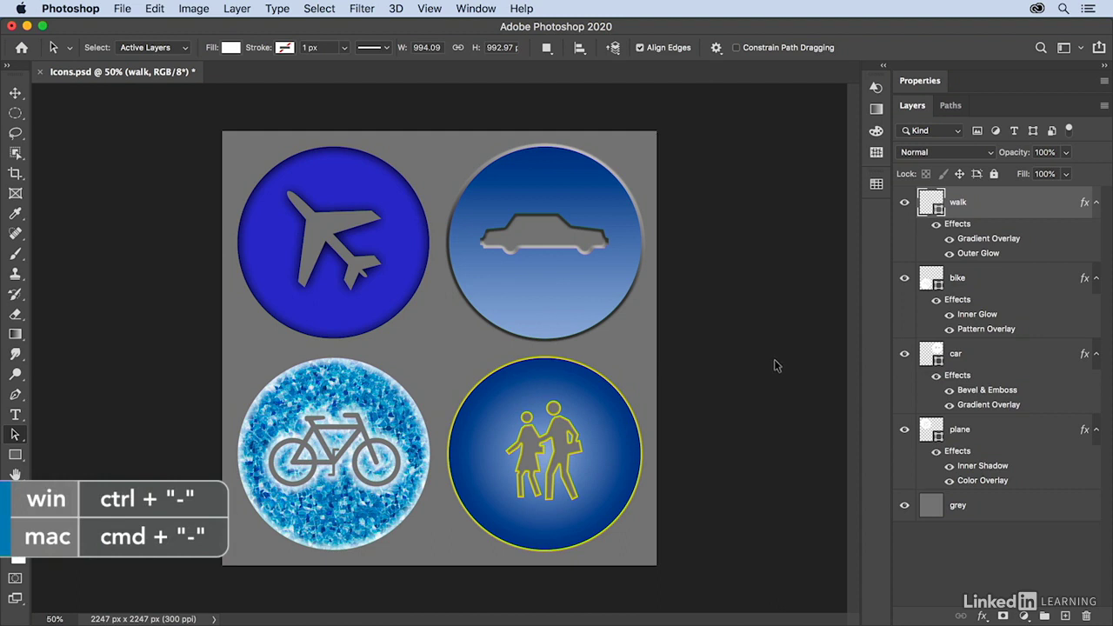
pyautogui.click(975, 431)
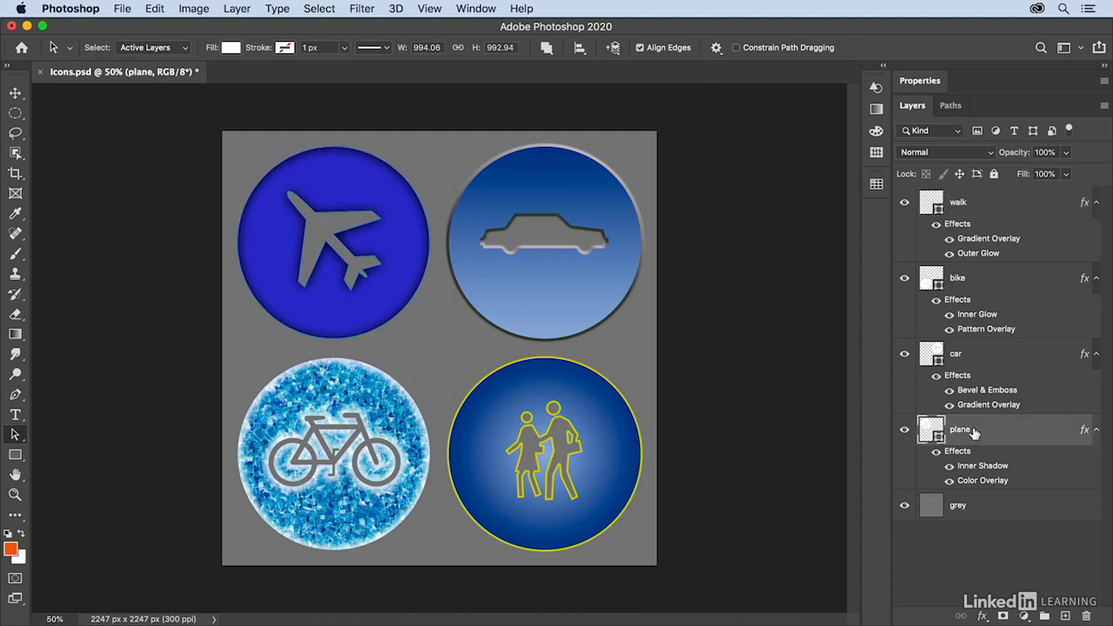
pyautogui.click(984, 617)
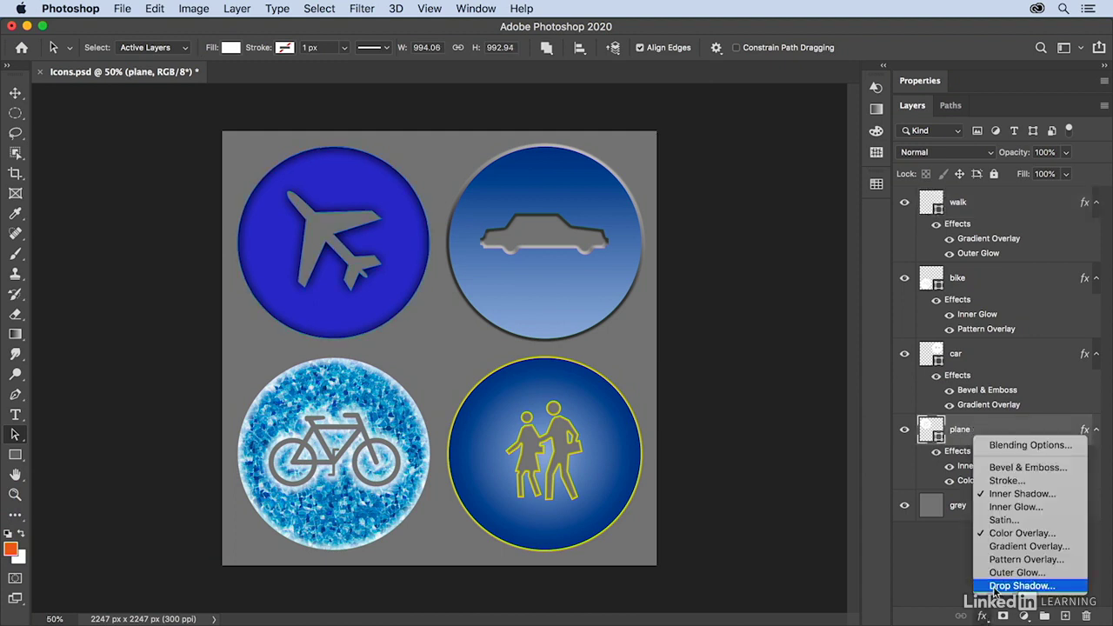
pyautogui.click(994, 588)
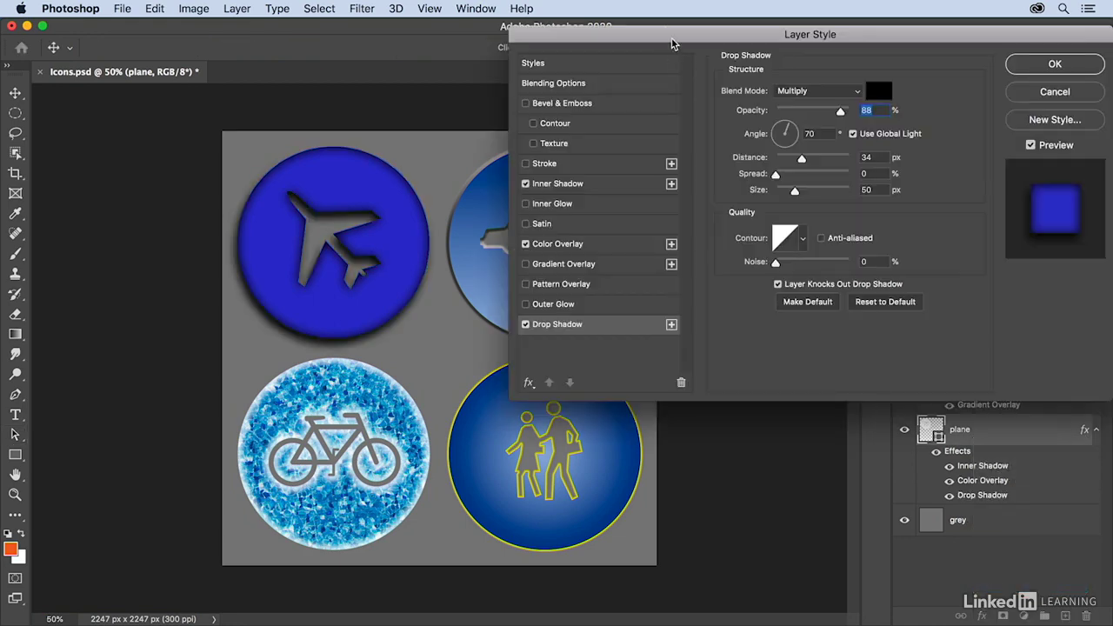
pyautogui.moveTo(669, 35); pyautogui.dragTo(484, 330)
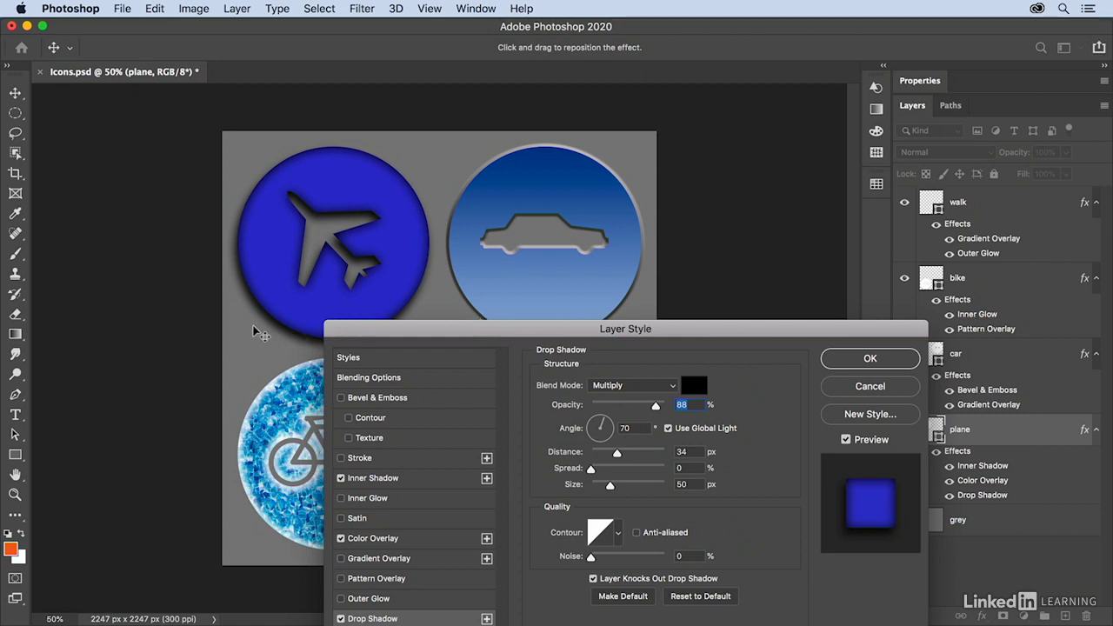
# Reposition the plane's drop shadow on the canvas with Use Global Light turned off, to about a 20° angle and 44 px distance
pyautogui.moveTo(259, 334)
pyautogui.mouseDown()
pyautogui.moveTo(278, 328)
pyautogui.moveTo(220, 332)
pyautogui.moveTo(251, 323)
pyautogui.moveTo(256, 309)
pyautogui.moveTo(241, 323)
pyautogui.moveTo(249, 329)
pyautogui.moveTo(258, 318)
pyautogui.moveTo(244, 307)
pyautogui.moveTo(245, 328)
pyautogui.mouseUp()
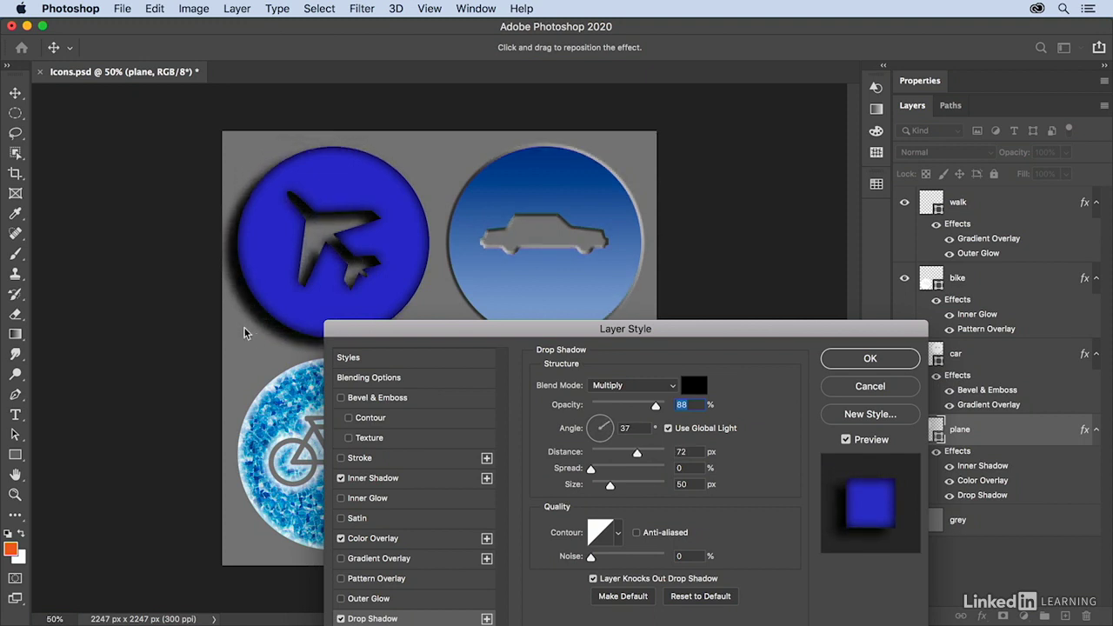
pyautogui.click(667, 428)
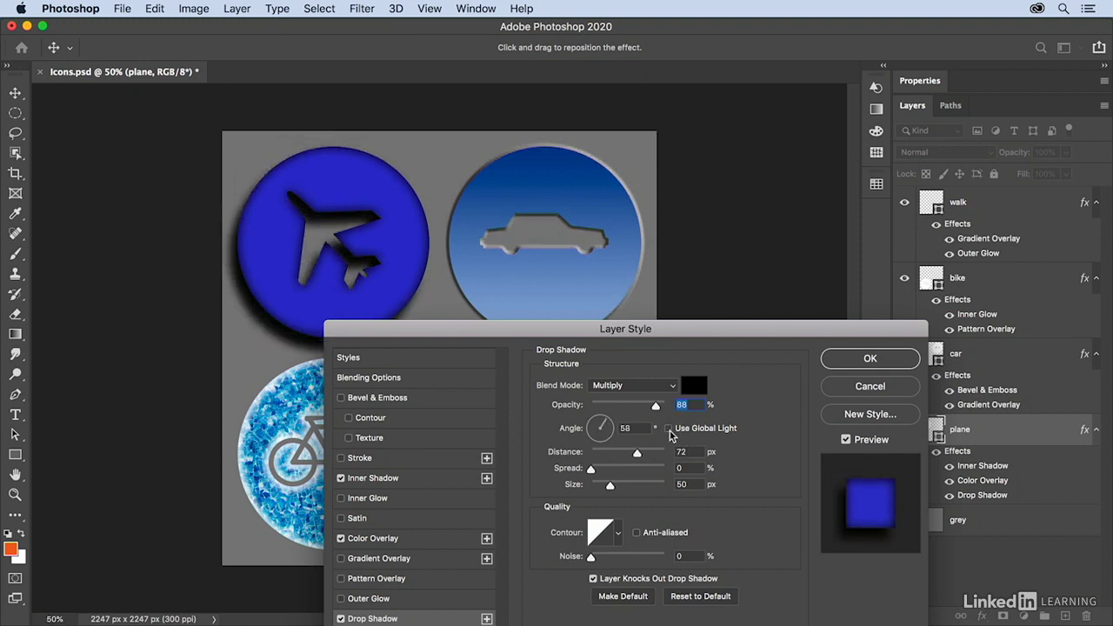
pyautogui.moveTo(275, 339)
pyautogui.mouseDown()
pyautogui.moveTo(280, 320)
pyautogui.moveTo(266, 317)
pyautogui.moveTo(272, 336)
pyautogui.moveTo(269, 325)
pyautogui.mouseUp()
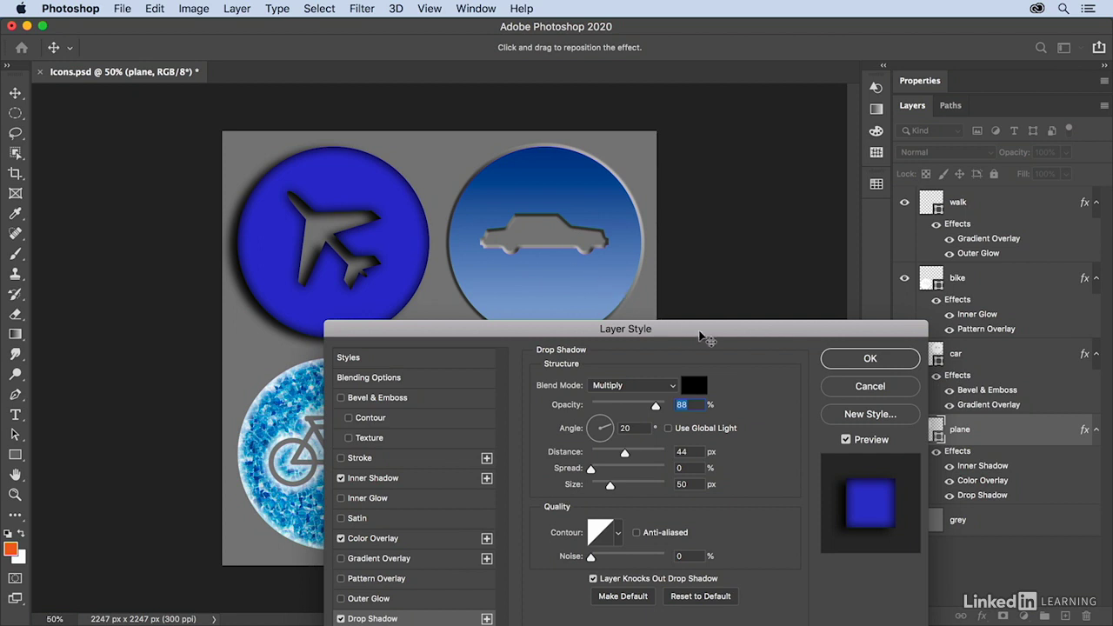
# Reduce the size, opacity and distance of the plane's drop shadow, and apply the layer style
pyautogui.moveTo(611, 484); pyautogui.dragTo(601, 489)
pyautogui.moveTo(657, 406); pyautogui.dragTo(634, 410)
pyautogui.moveTo(625, 461); pyautogui.dragTo(611, 461)
pyautogui.click(841, 360)
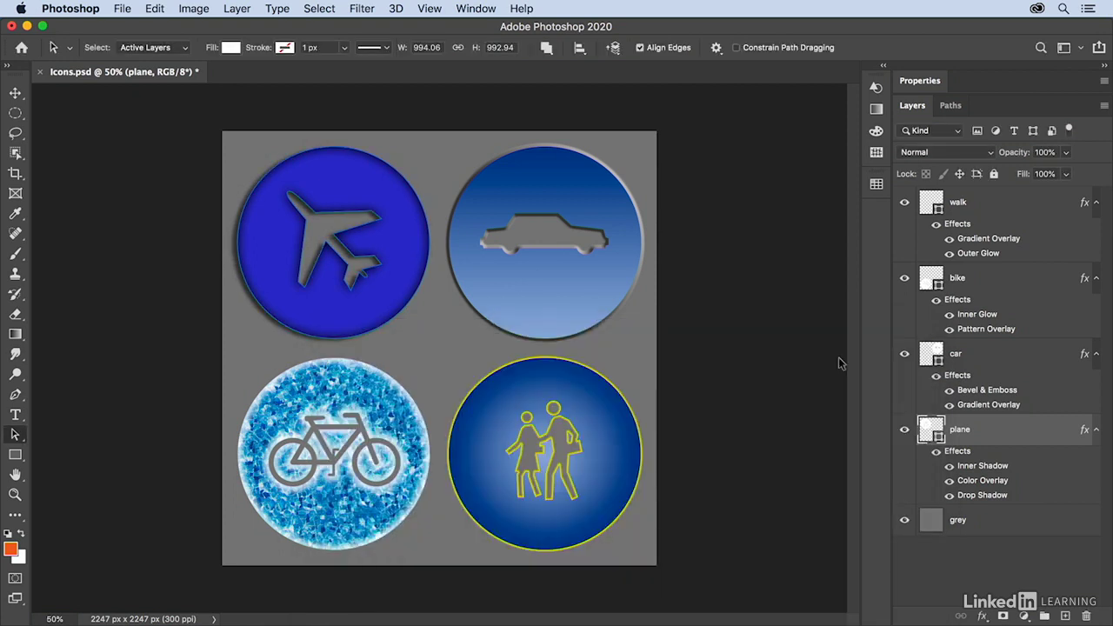